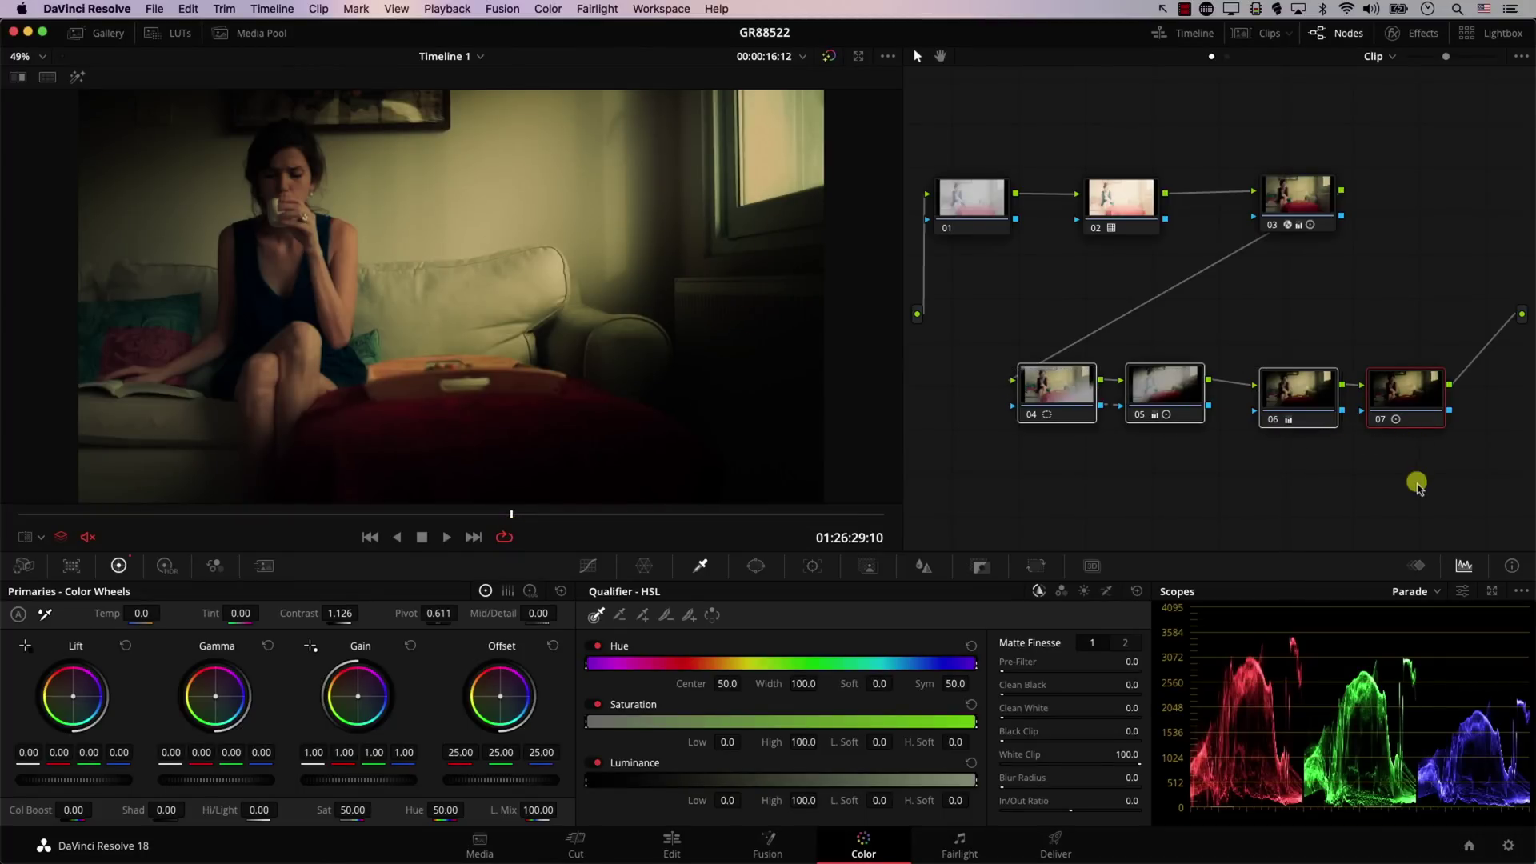
Step: Toggle nodes 04–07 off and back on with Cmd+D to compare the shot without the beam grade
key("super+d")
key("super+d")
key("super+d")
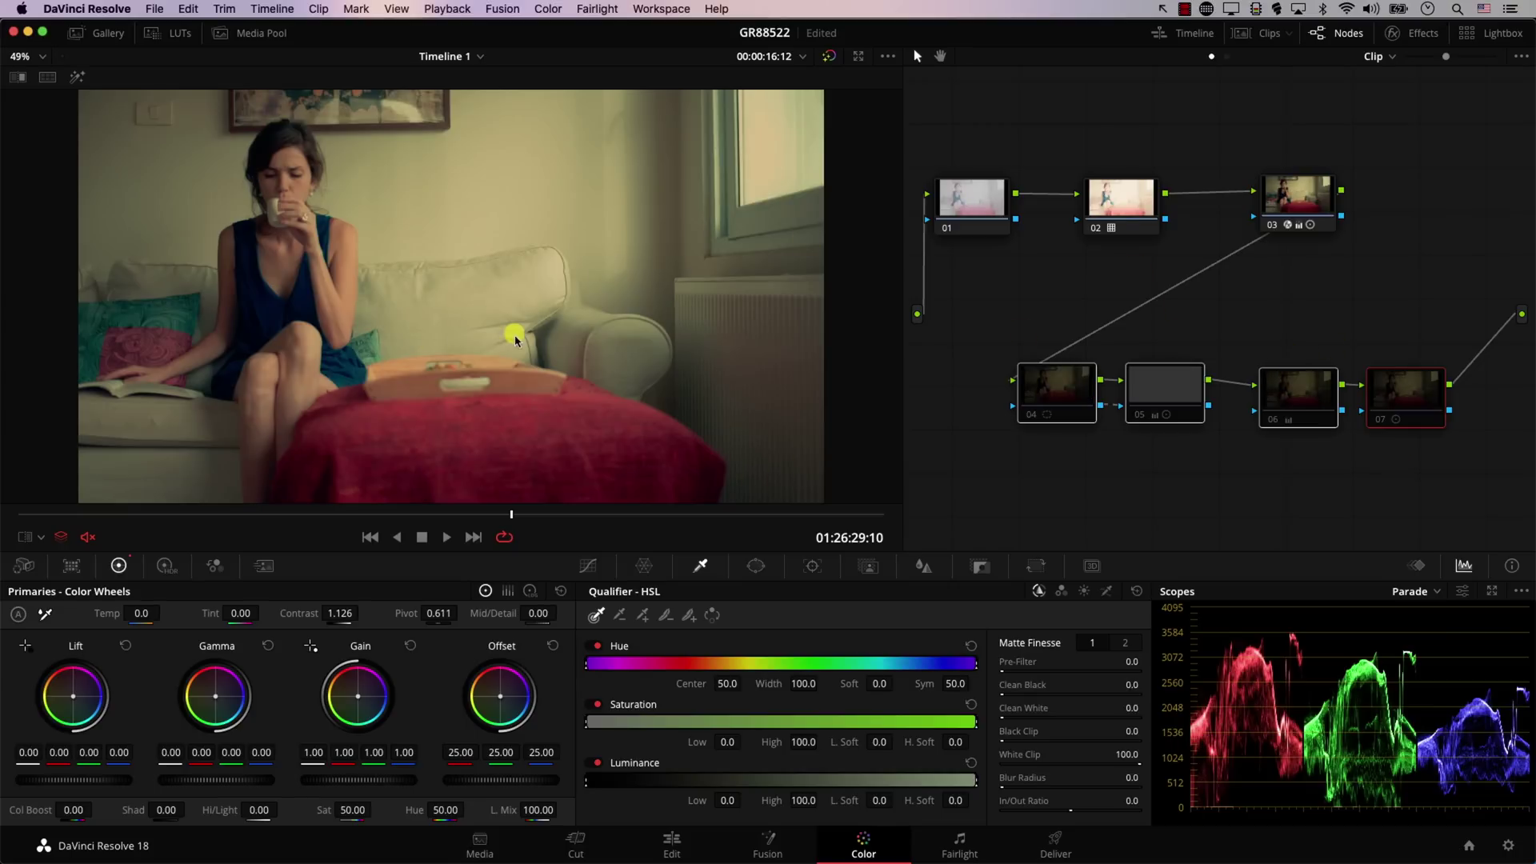
key("super+d")
Step: Replace nodes 04–07 with a new serial node 04 holding a linear power window
left_click_drag(1416, 303, 1131, 418)
key("Delete")
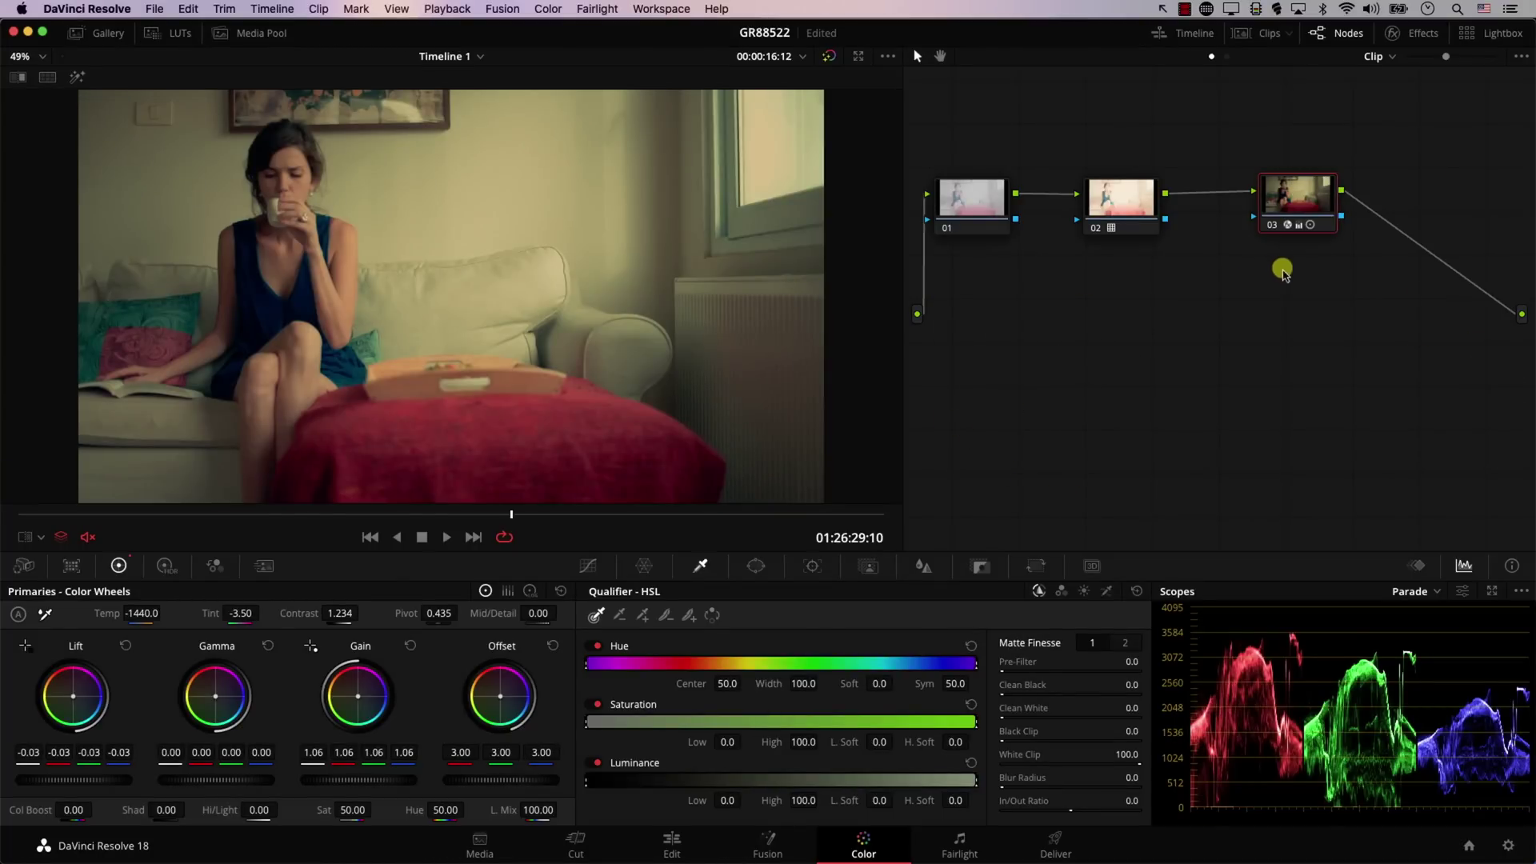
key("alt+s")
left_click(756, 569)
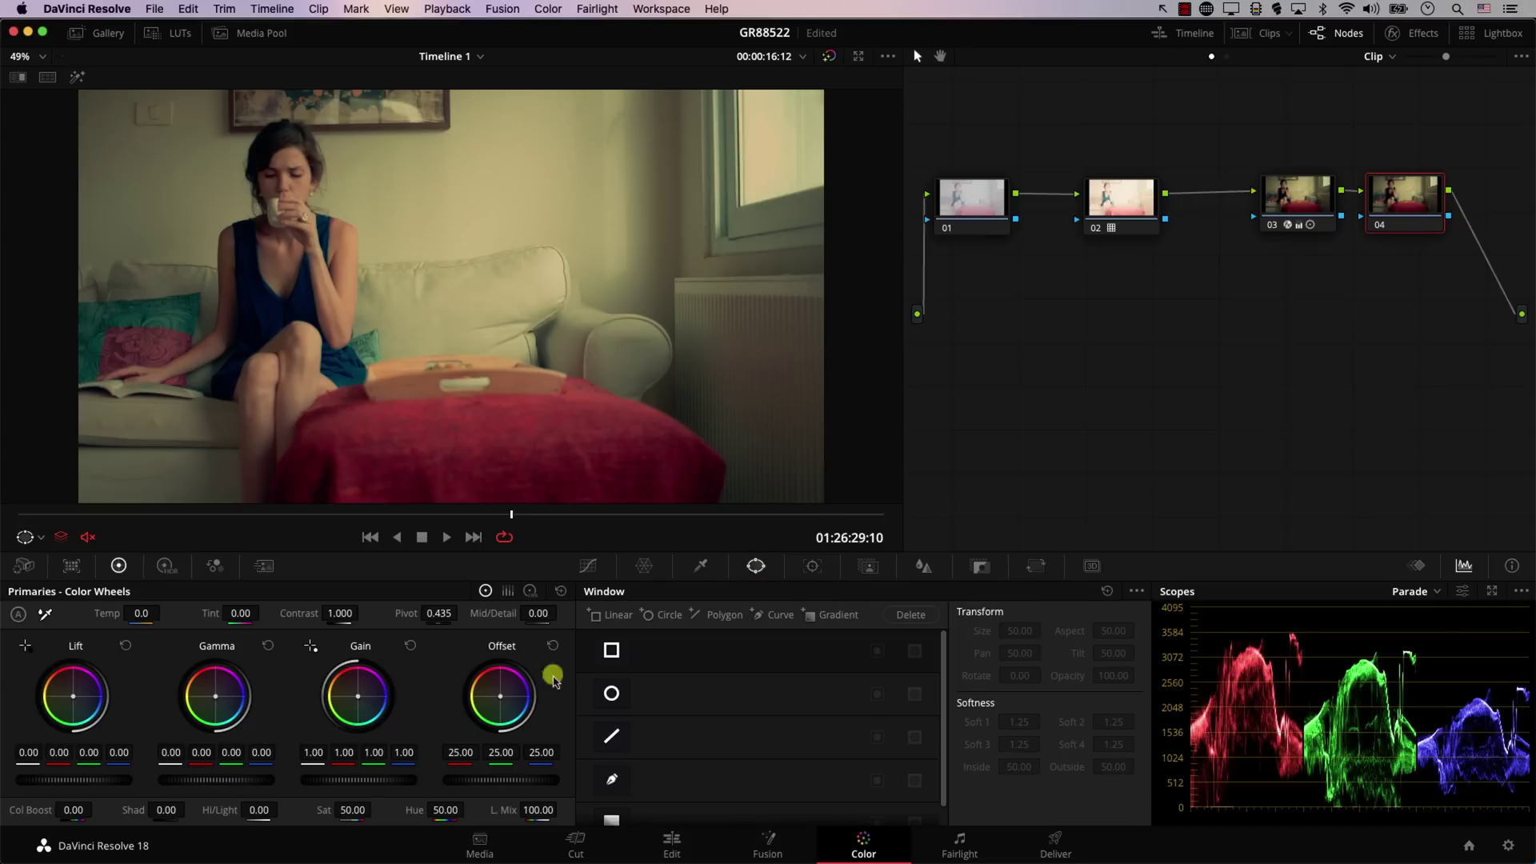
left_click(612, 652)
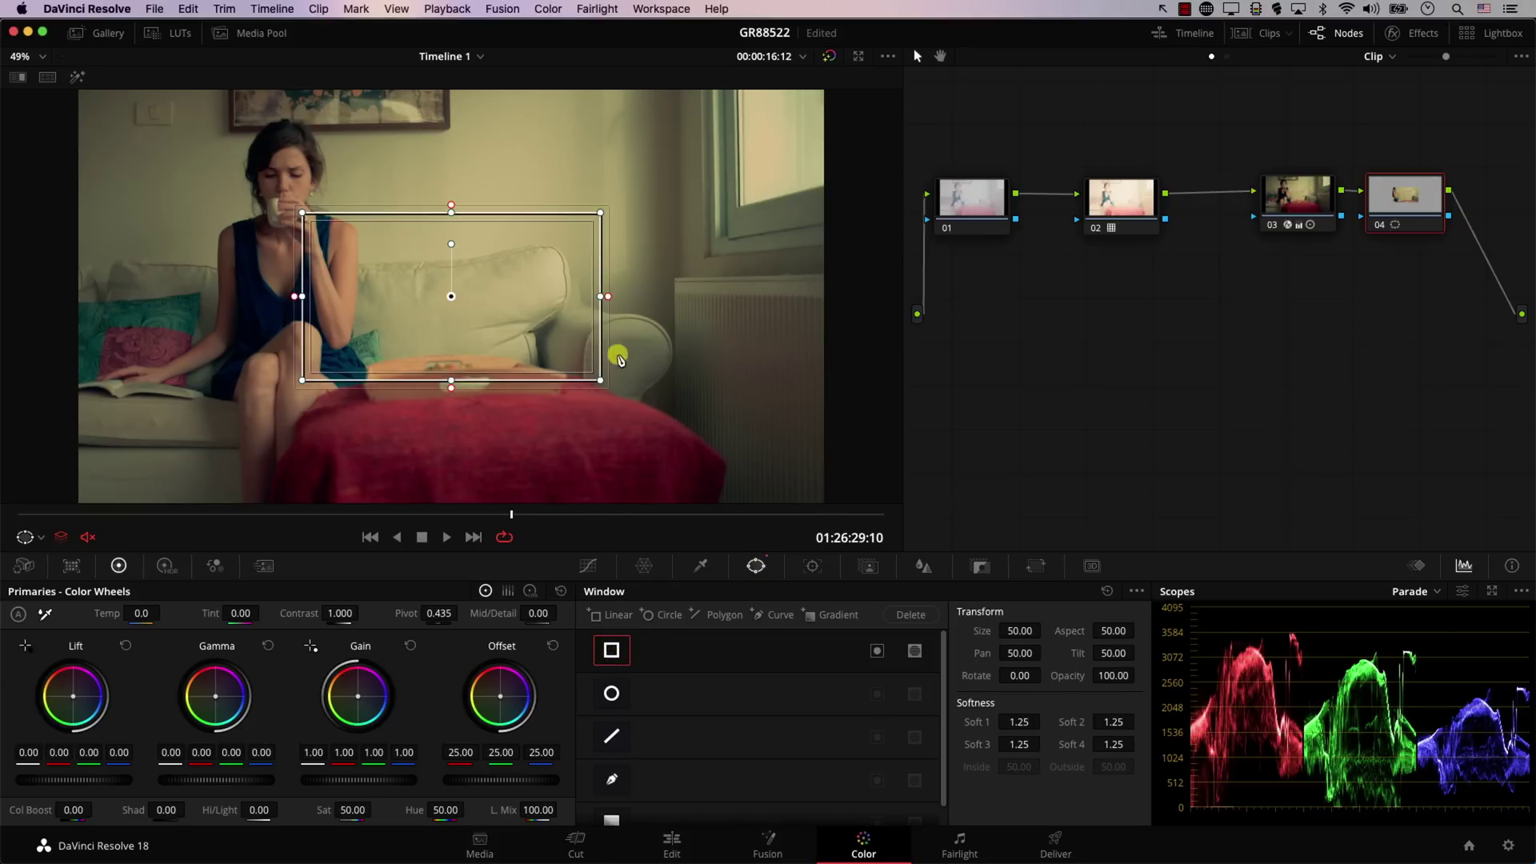
Step: Move the window toward the room's window and skew its right corners into a widening beam
scroll(619, 358, "down", 5)
left_click_drag(466, 297, 519, 255)
scroll(576, 235, "up", 4)
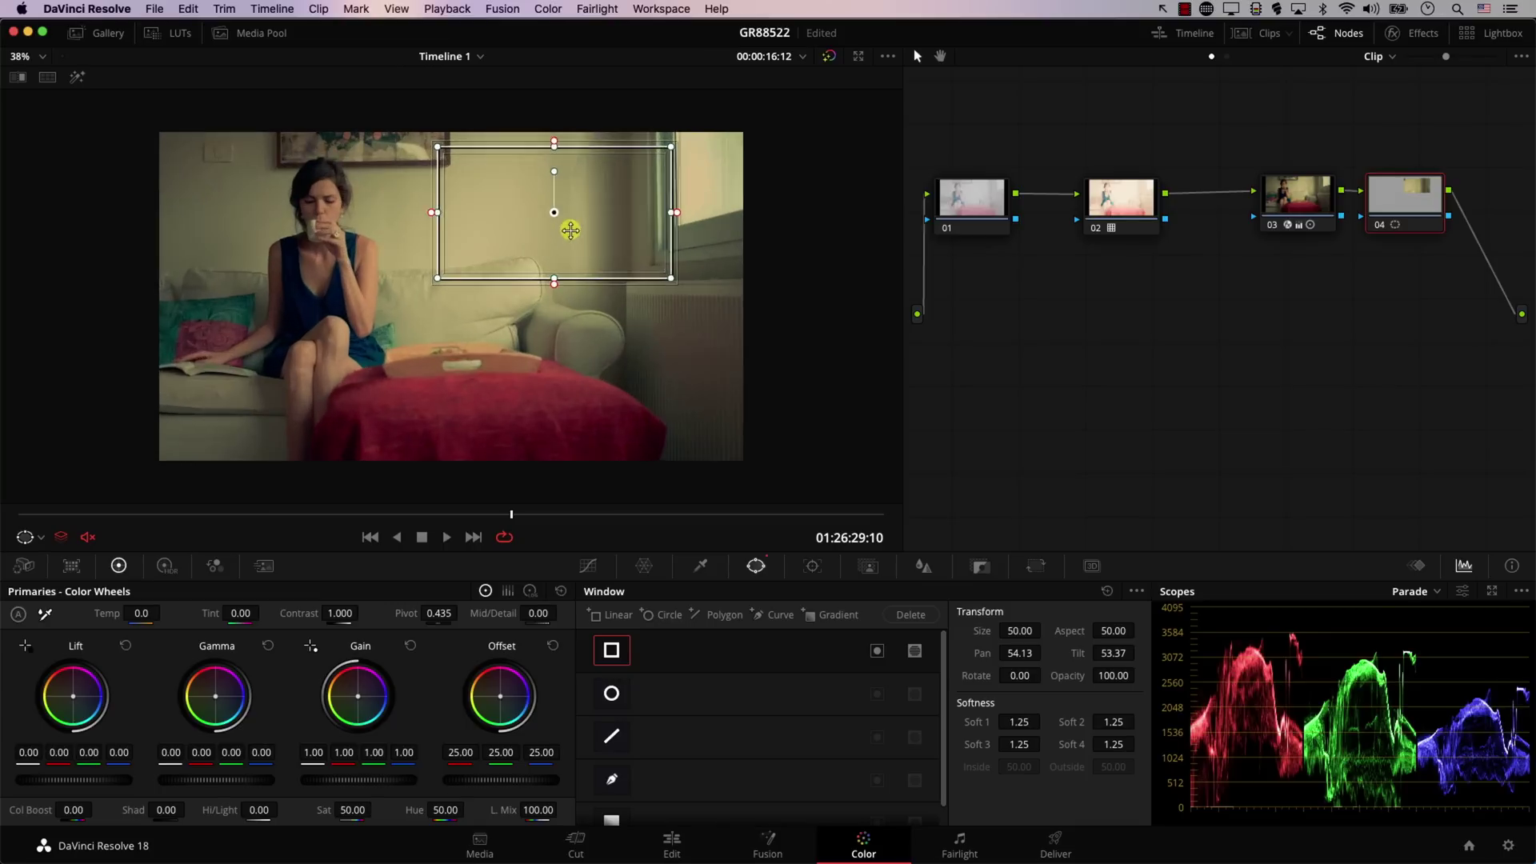
scroll(565, 230, "down", 1)
left_click_drag(633, 175, 640, 152)
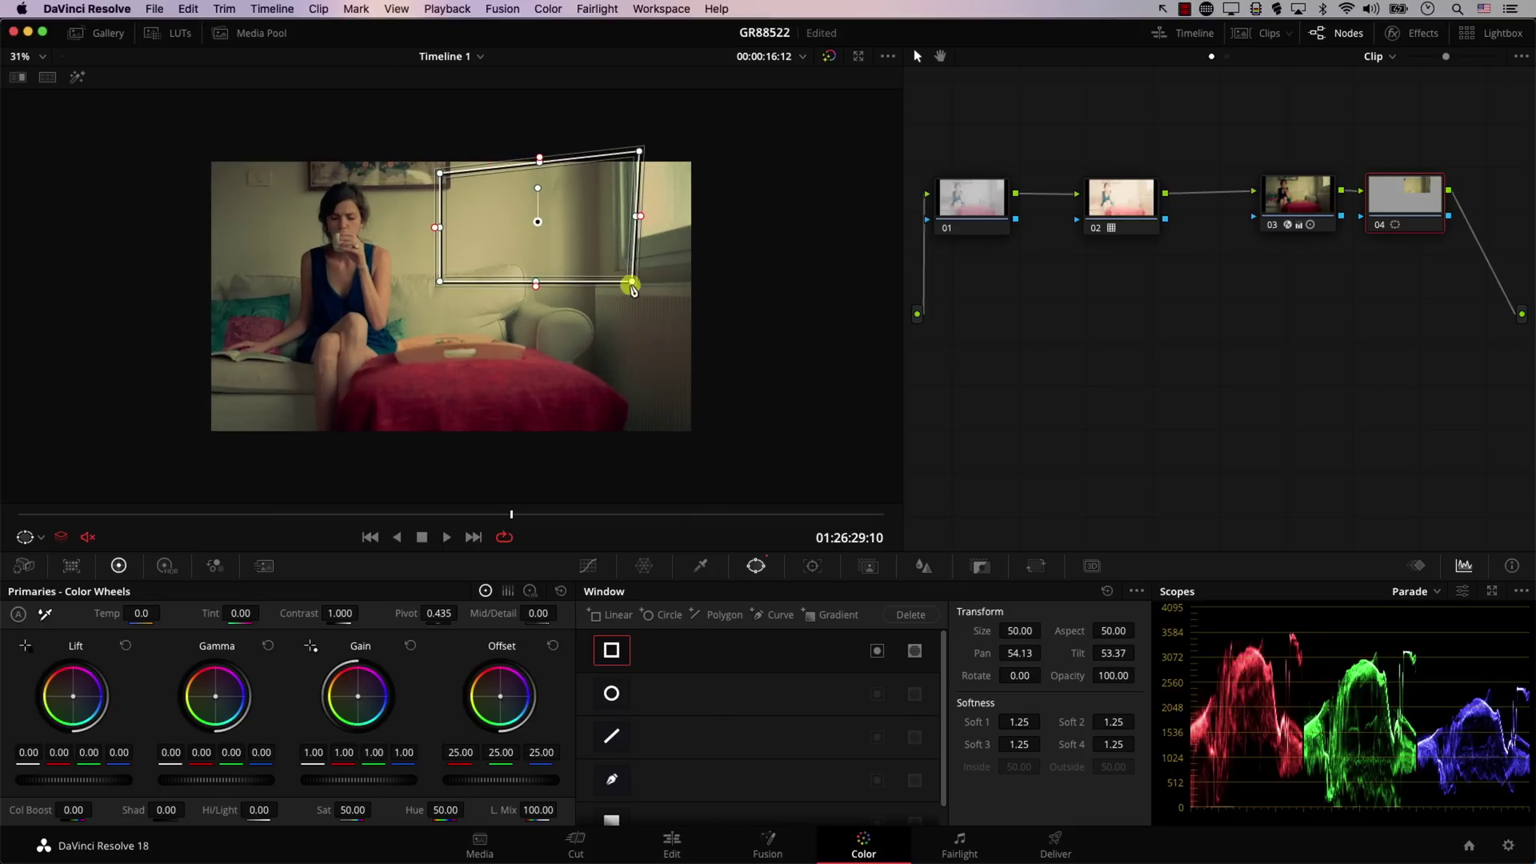
left_click_drag(626, 277, 692, 217)
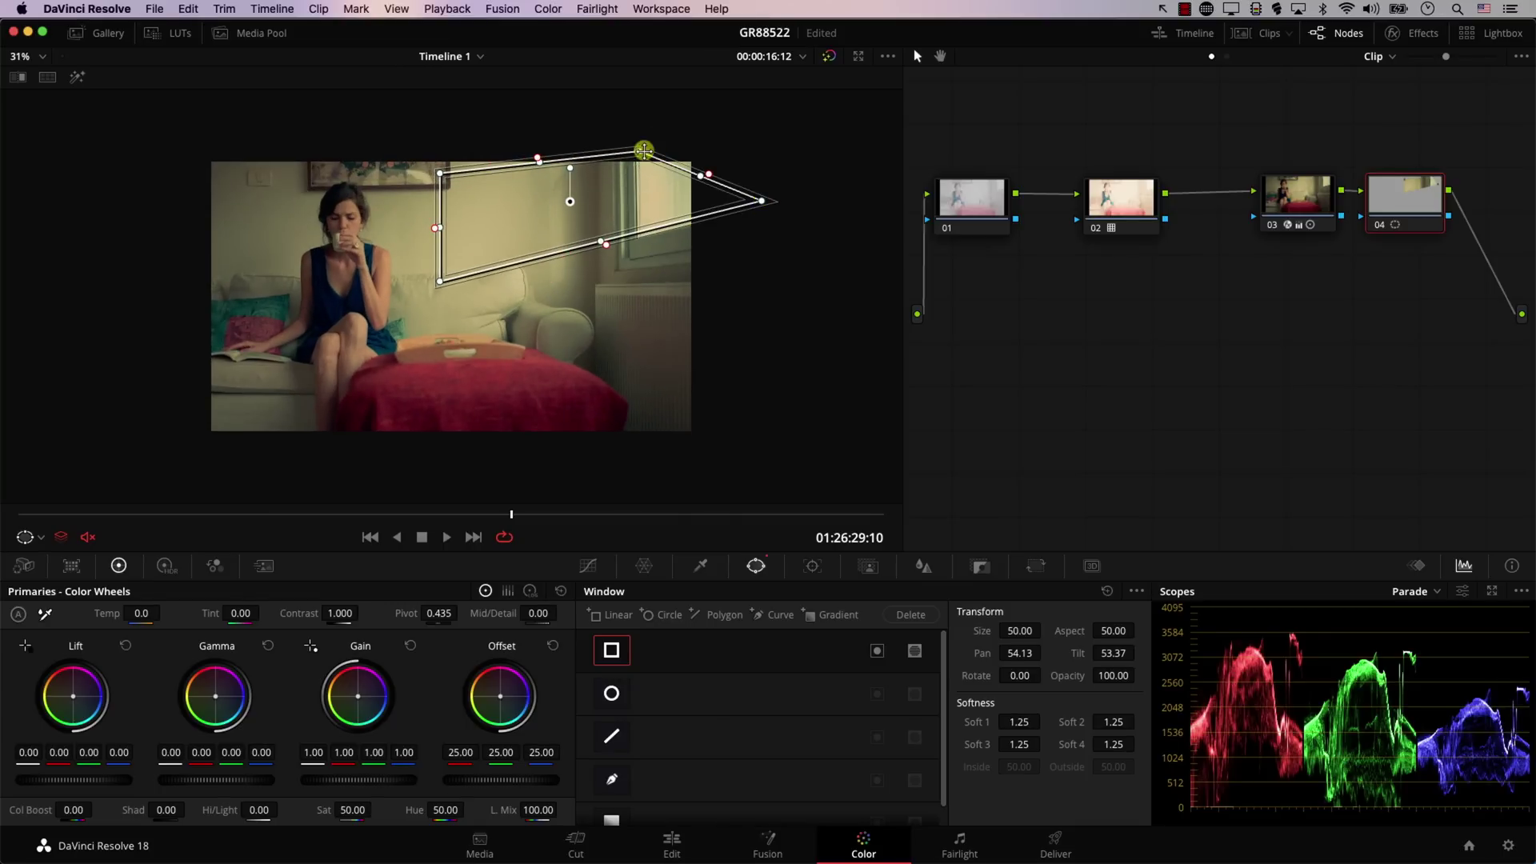
left_click_drag(644, 150, 711, 144)
Step: Pull the beam's left corners down onto the couch and soften its edges to Soft 1 37.33
left_click_drag(437, 288, 328, 386)
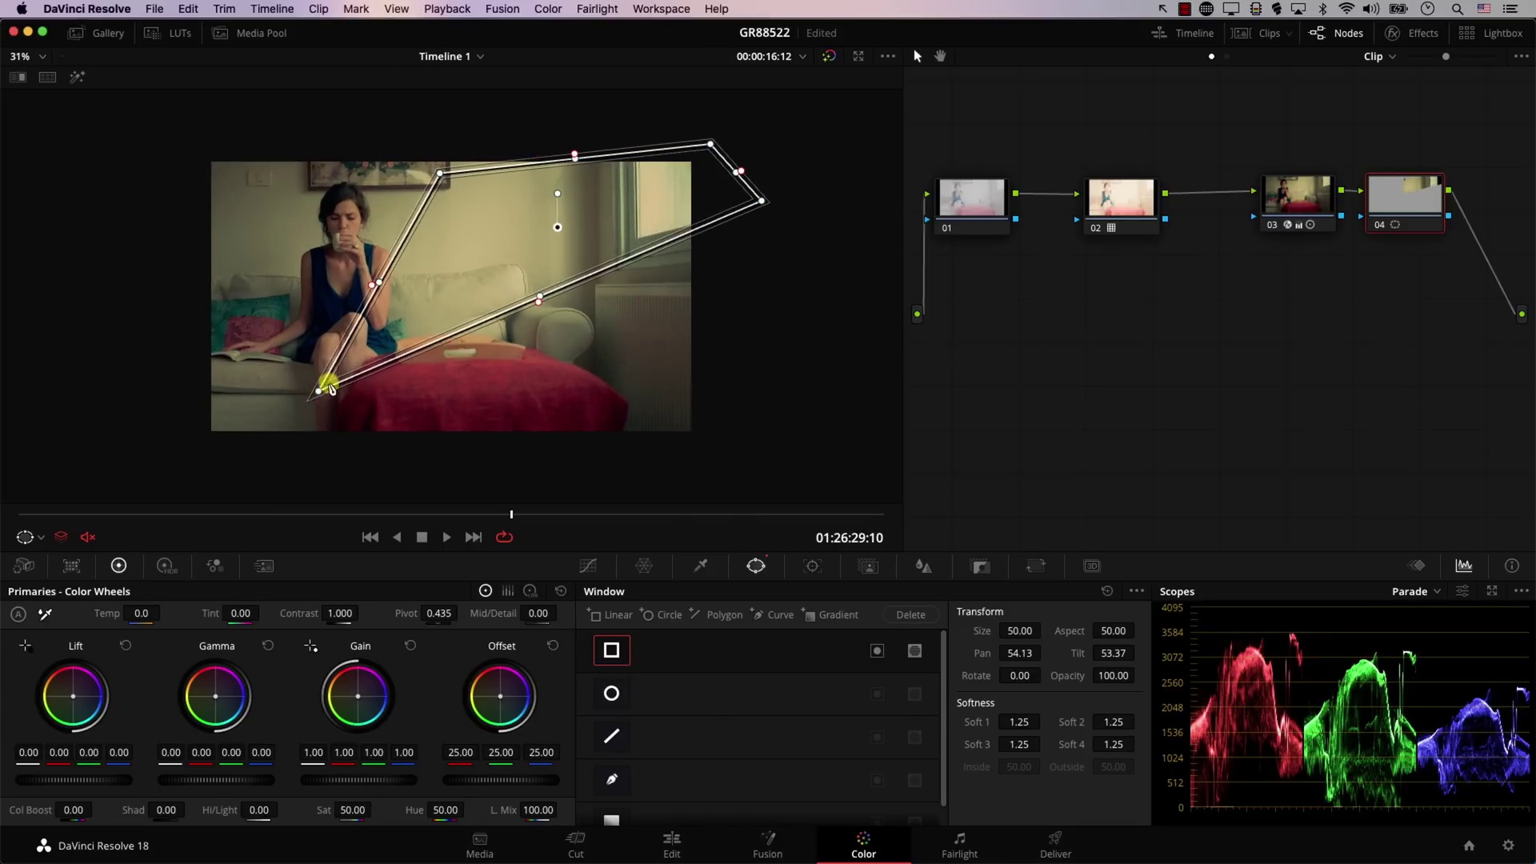
left_click_drag(442, 174, 277, 231)
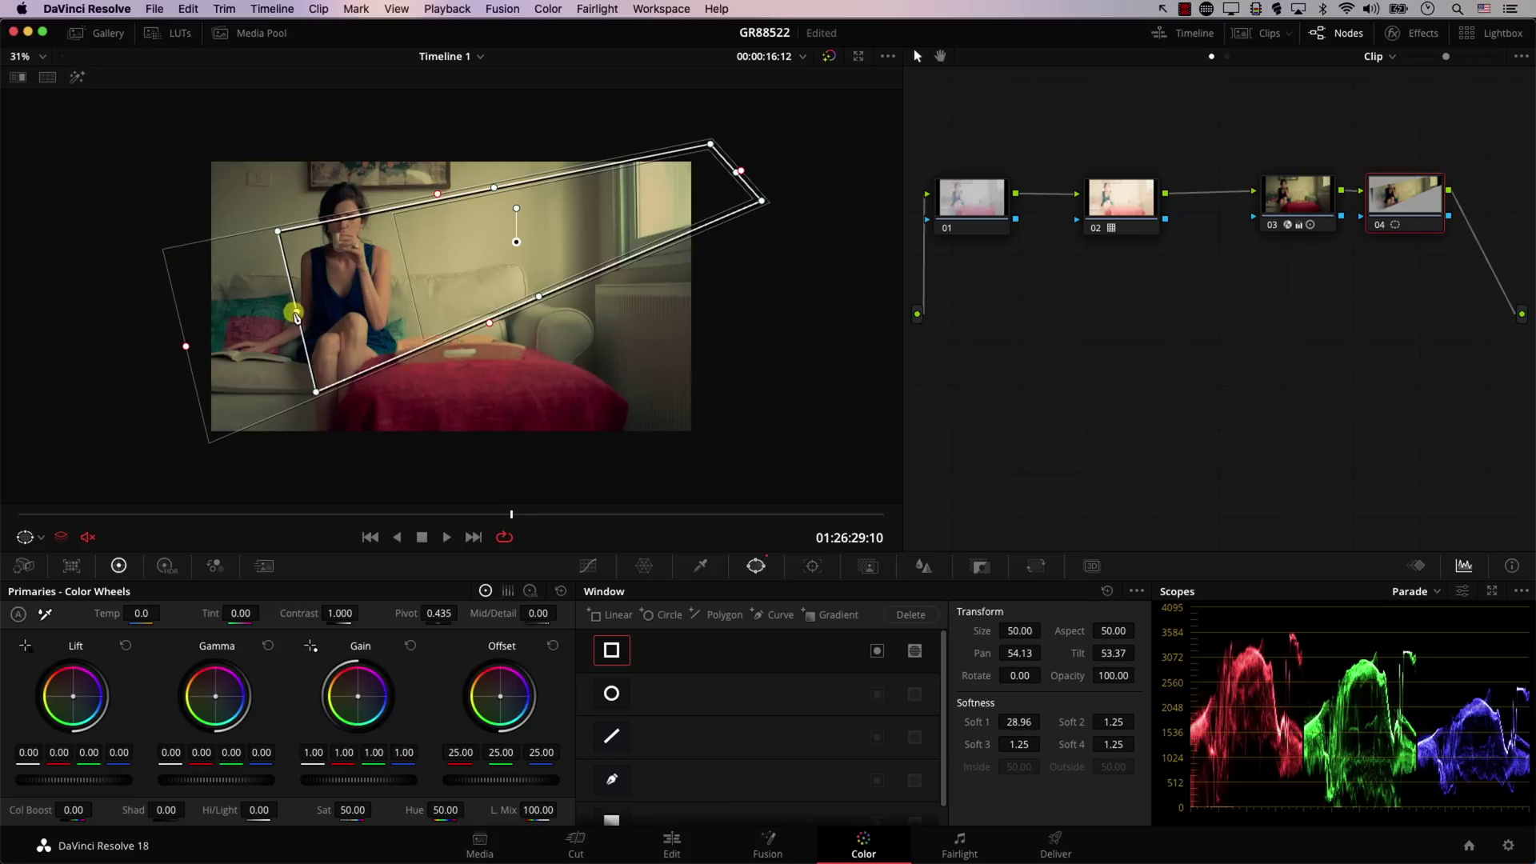
mouse_move(300, 310)
left_mouse_down()
mouse_move(279, 298)
mouse_move(277, 325)
left_mouse_up()
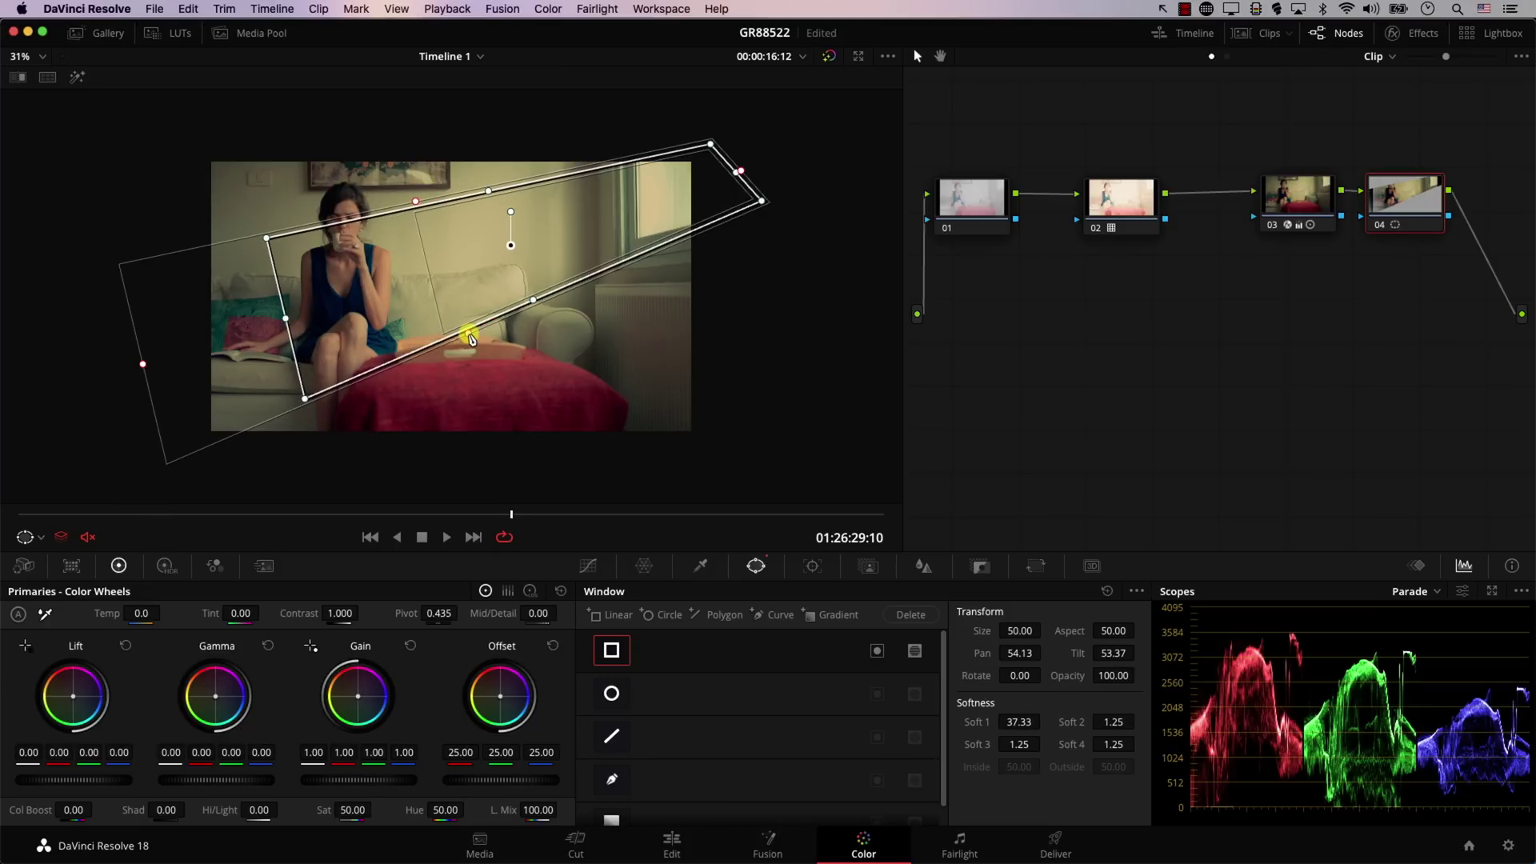
left_click_drag(470, 342, 473, 349)
left_click_drag(417, 201, 413, 196)
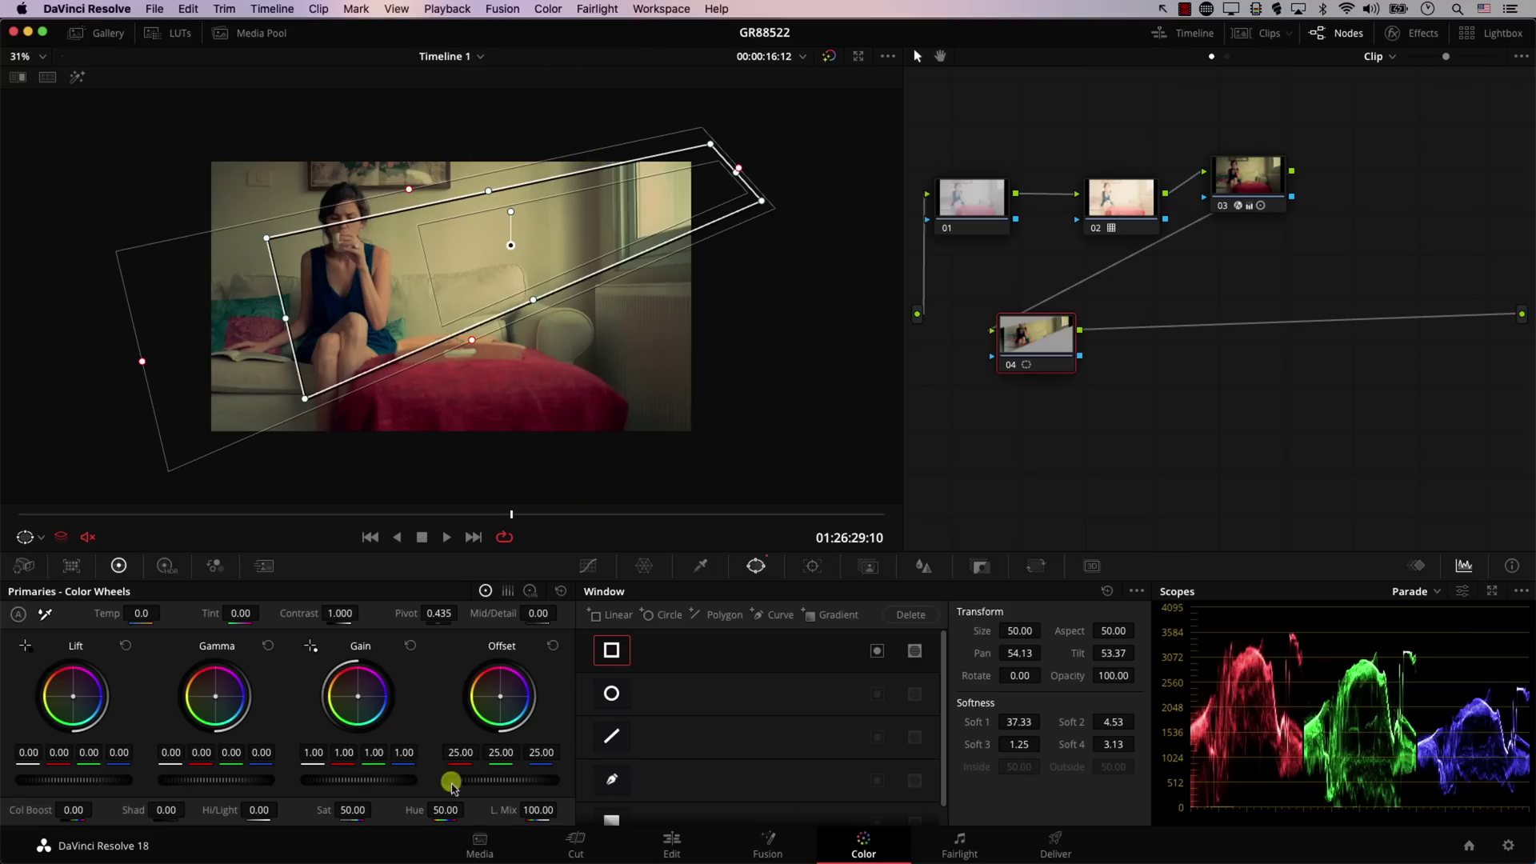
Step: Move beam node 04 into the lower row of the node graph, keeping Offset at 25.00
mouse_move(468, 779)
left_mouse_down()
mouse_move(727, 747)
mouse_move(709, 723)
mouse_move(355, 733)
mouse_move(544, 680)
mouse_move(874, 651)
mouse_move(256, 737)
mouse_move(726, 656)
left_mouse_up()
left_click_drag(560, 601, 984, 377)
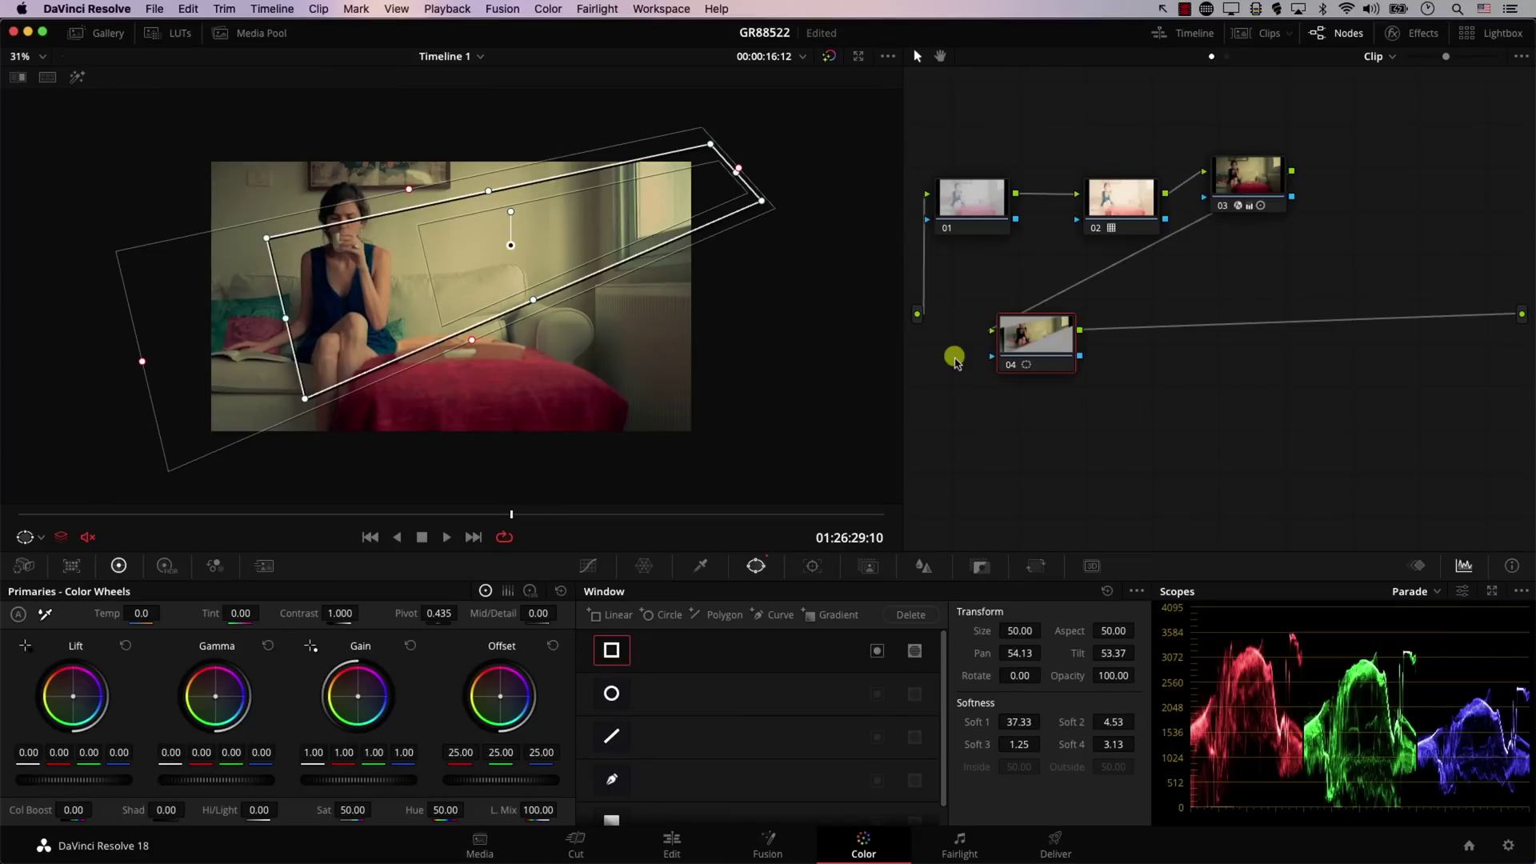
Step: Add an outside node 05 after the beam node 04
left_click(548, 9)
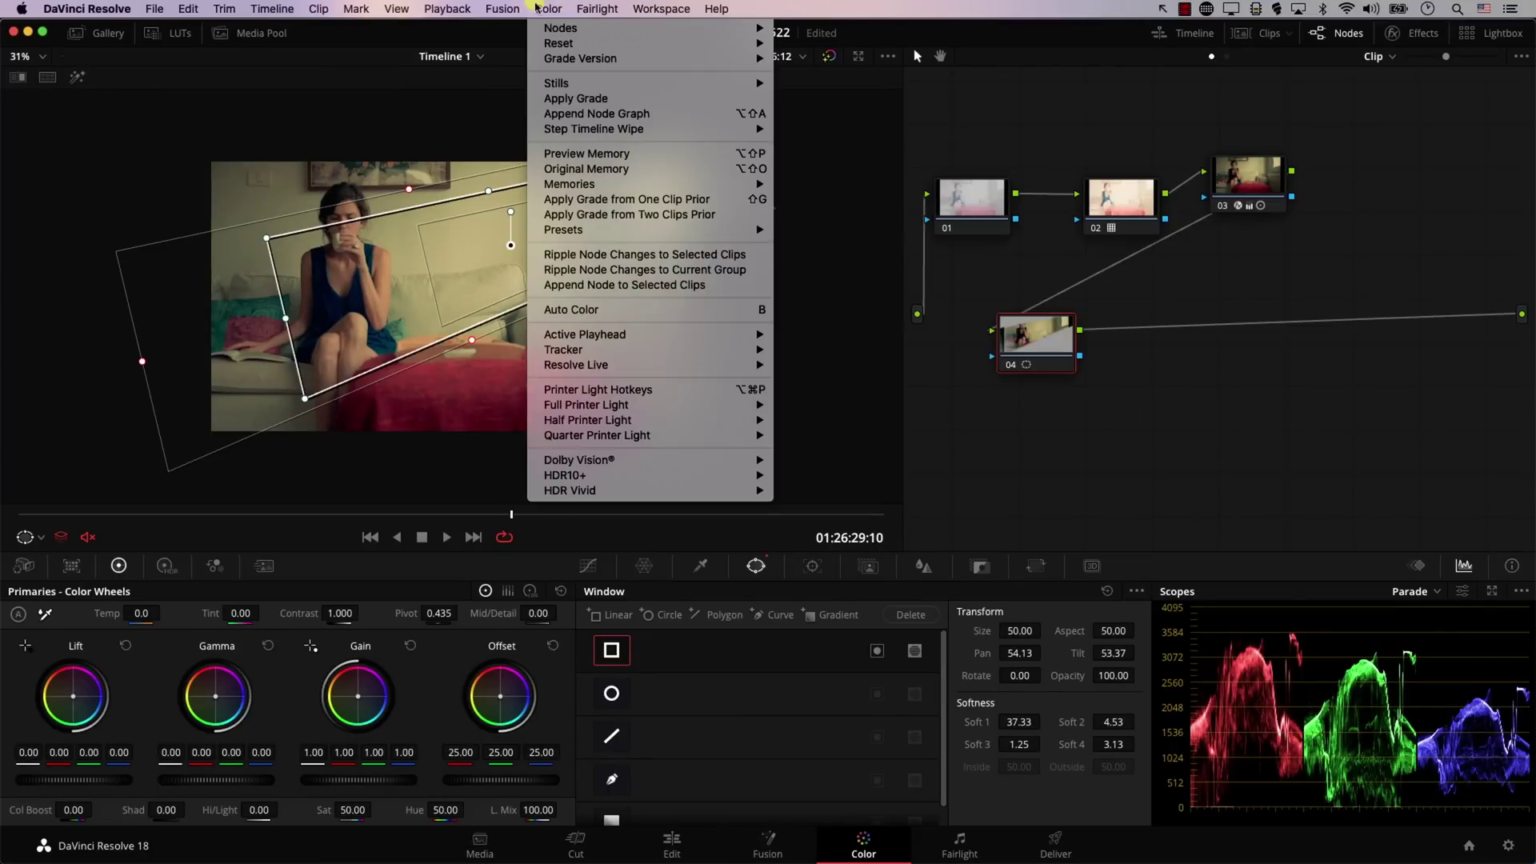
mouse_move(560, 30)
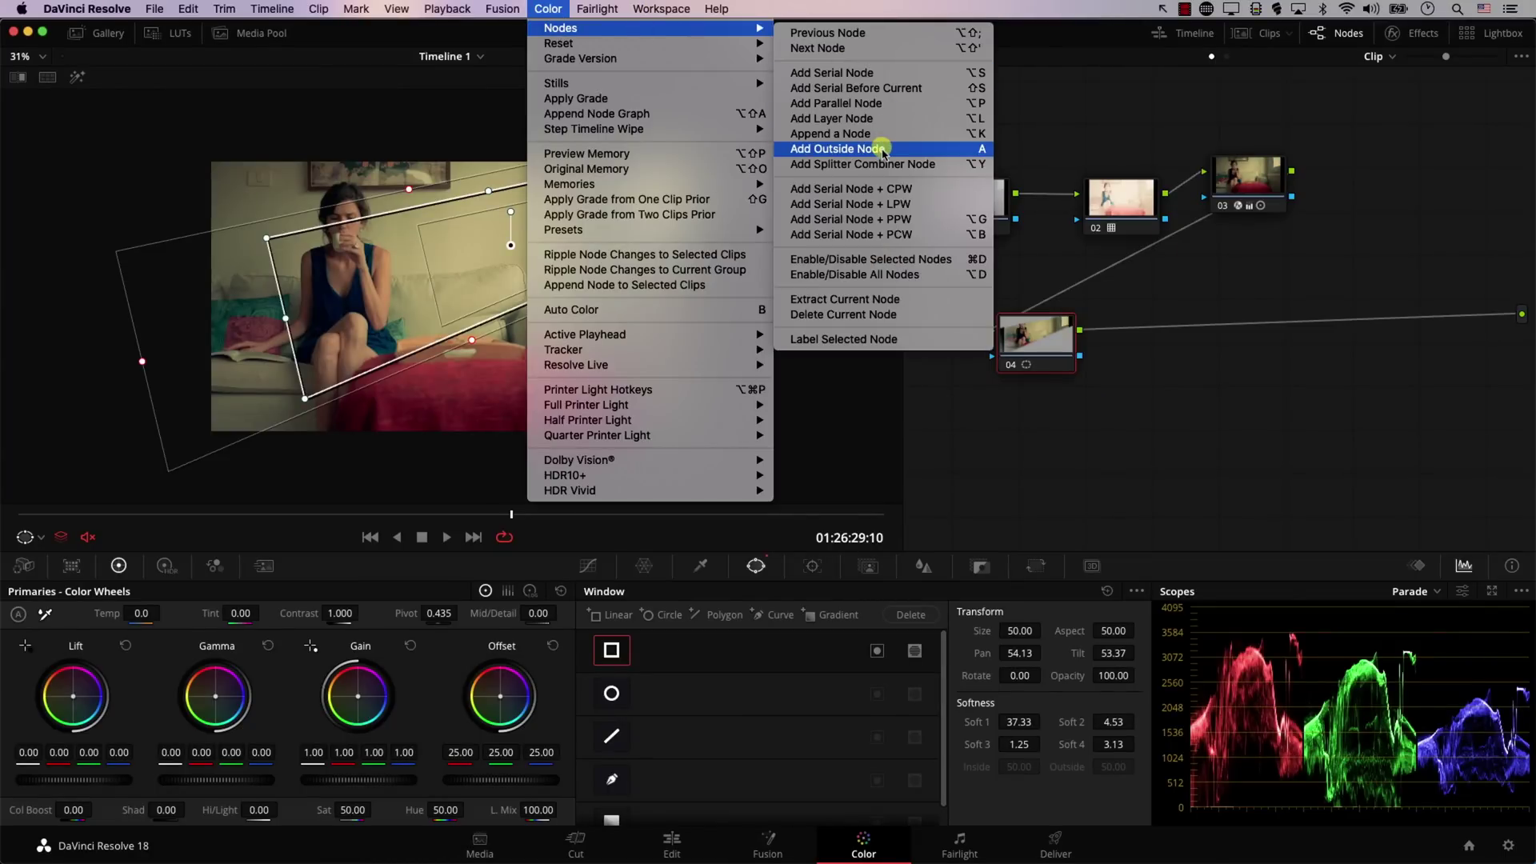
left_click(883, 150)
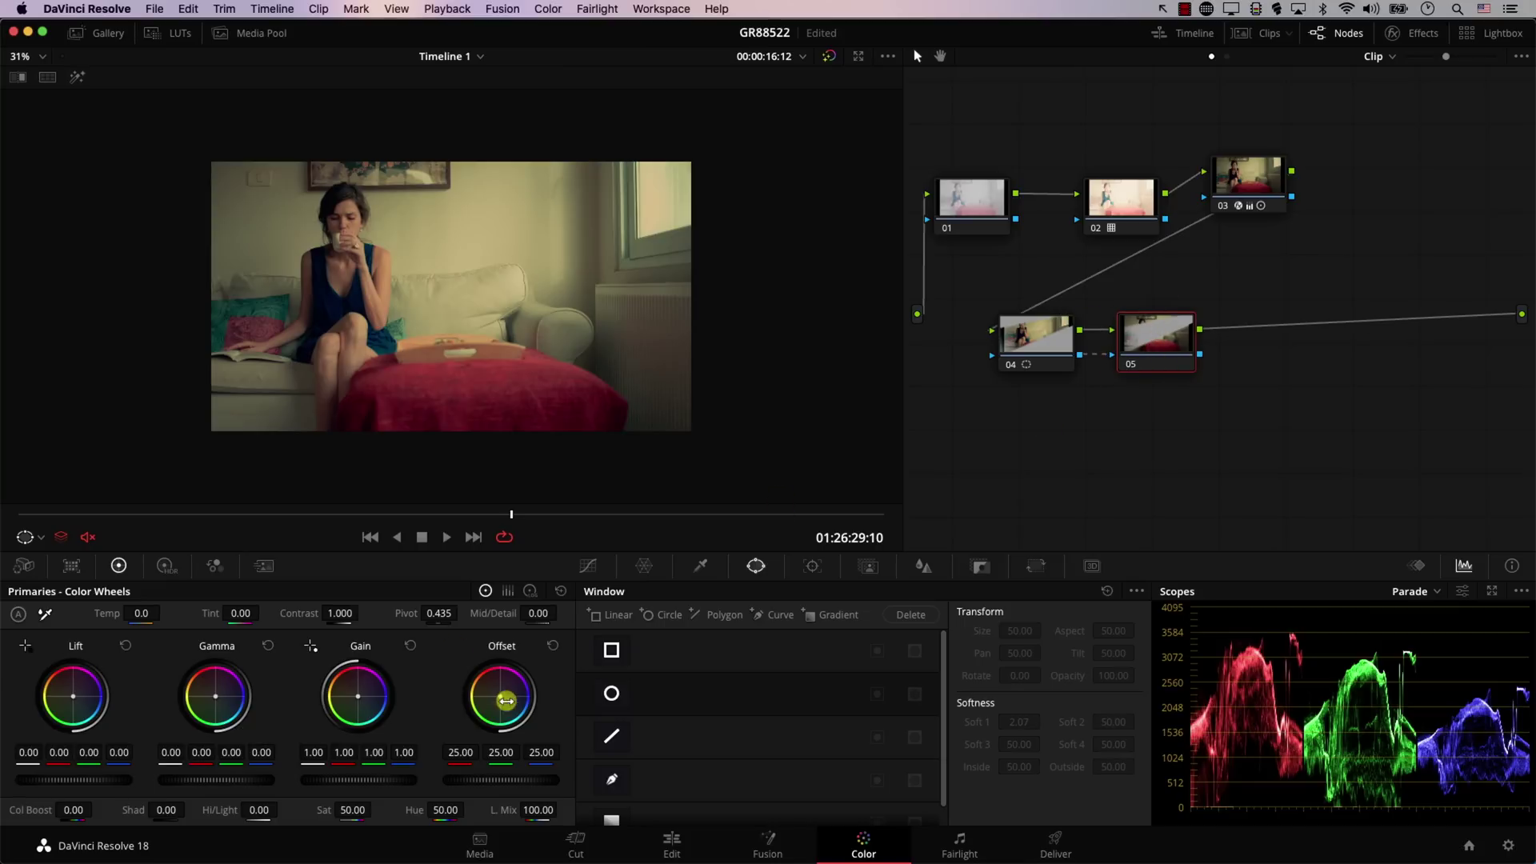
Step: Darken everything outside the beam by pulling node 05's Offset down to 10.40
left_click_drag(500, 698, 515, 712)
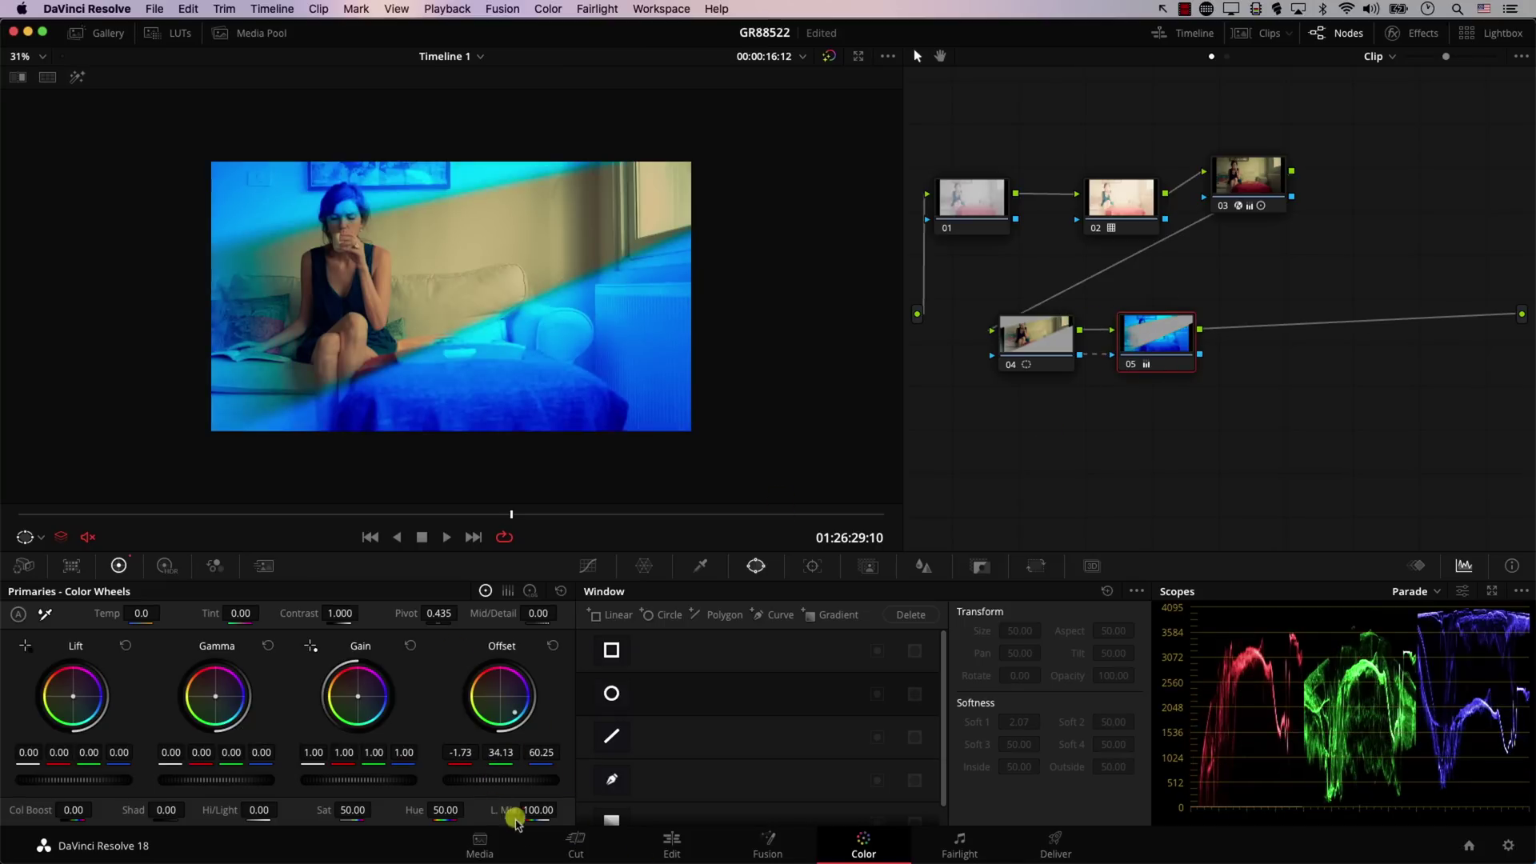
left_click(559, 592)
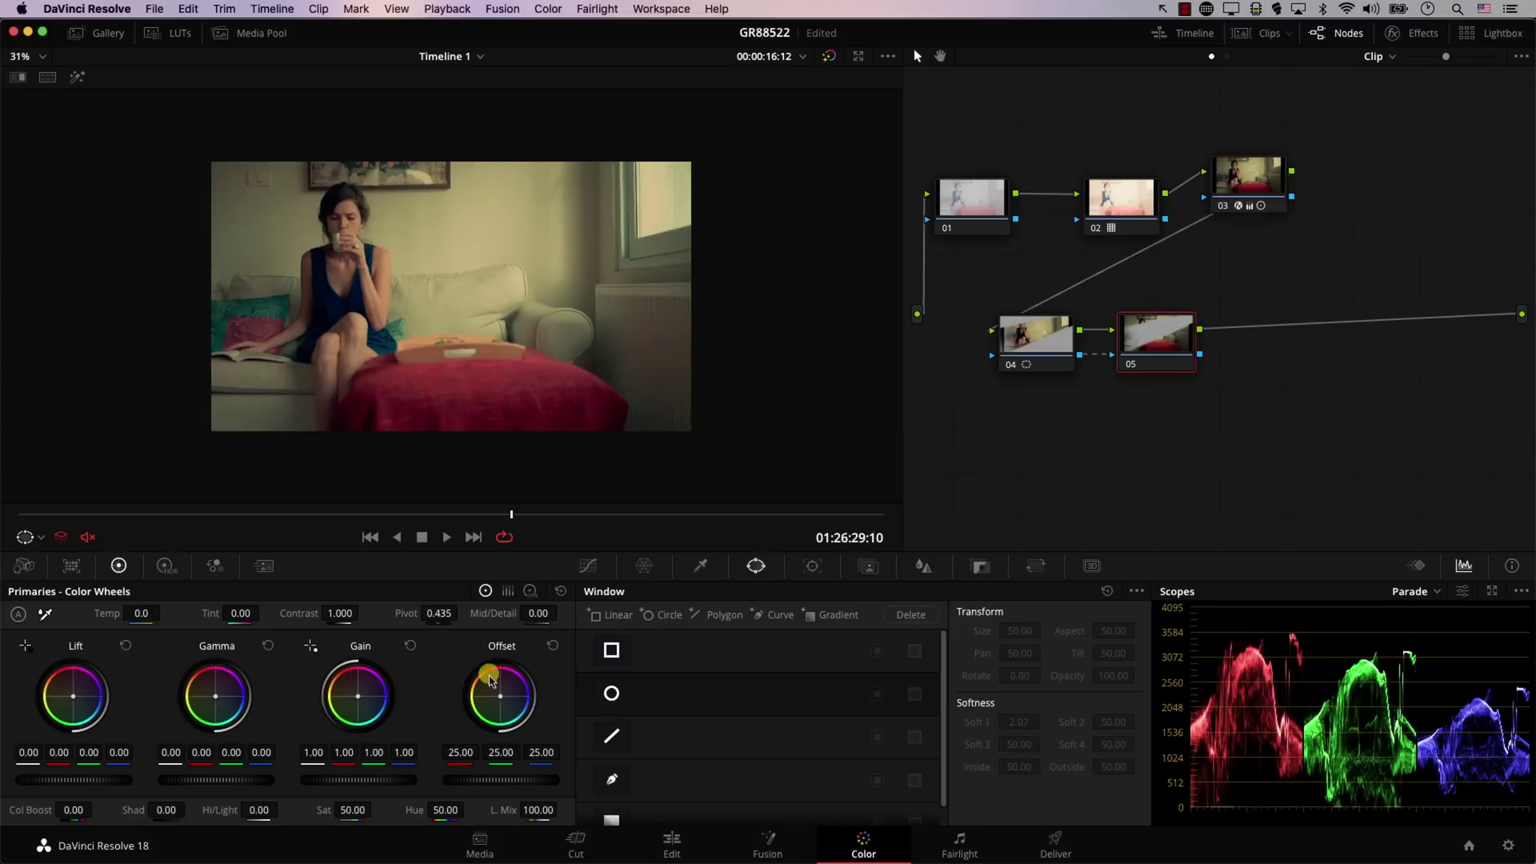
left_click_drag(524, 781, 132, 796)
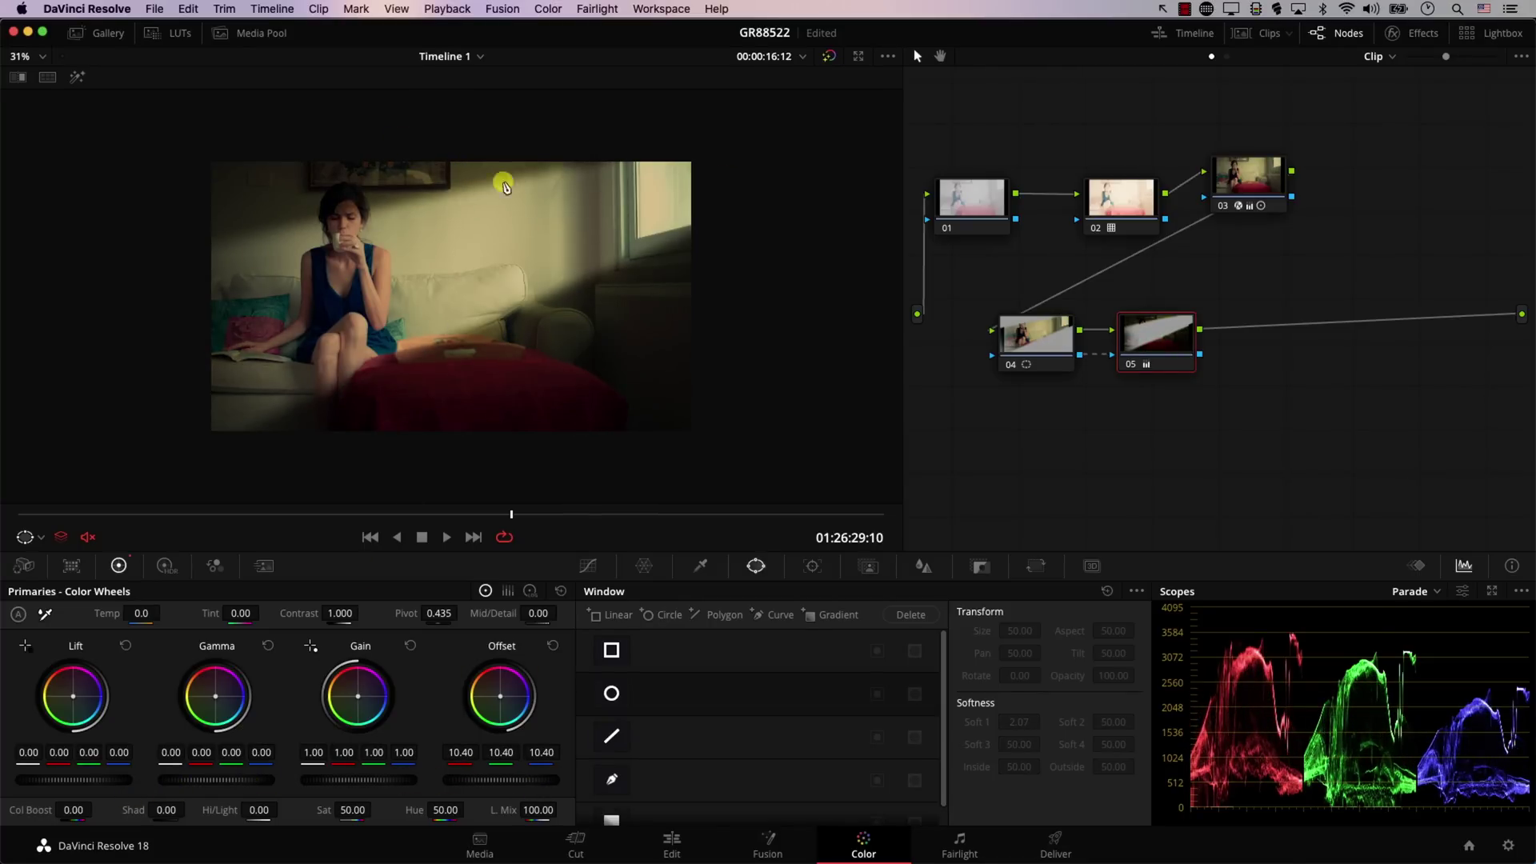
left_click(1034, 342)
Step: Widen the beam window's top and bottom softness to Soft 2 15.30 and Soft 4 17.43, narrowing the shape slightly
left_click_drag(475, 344, 481, 359)
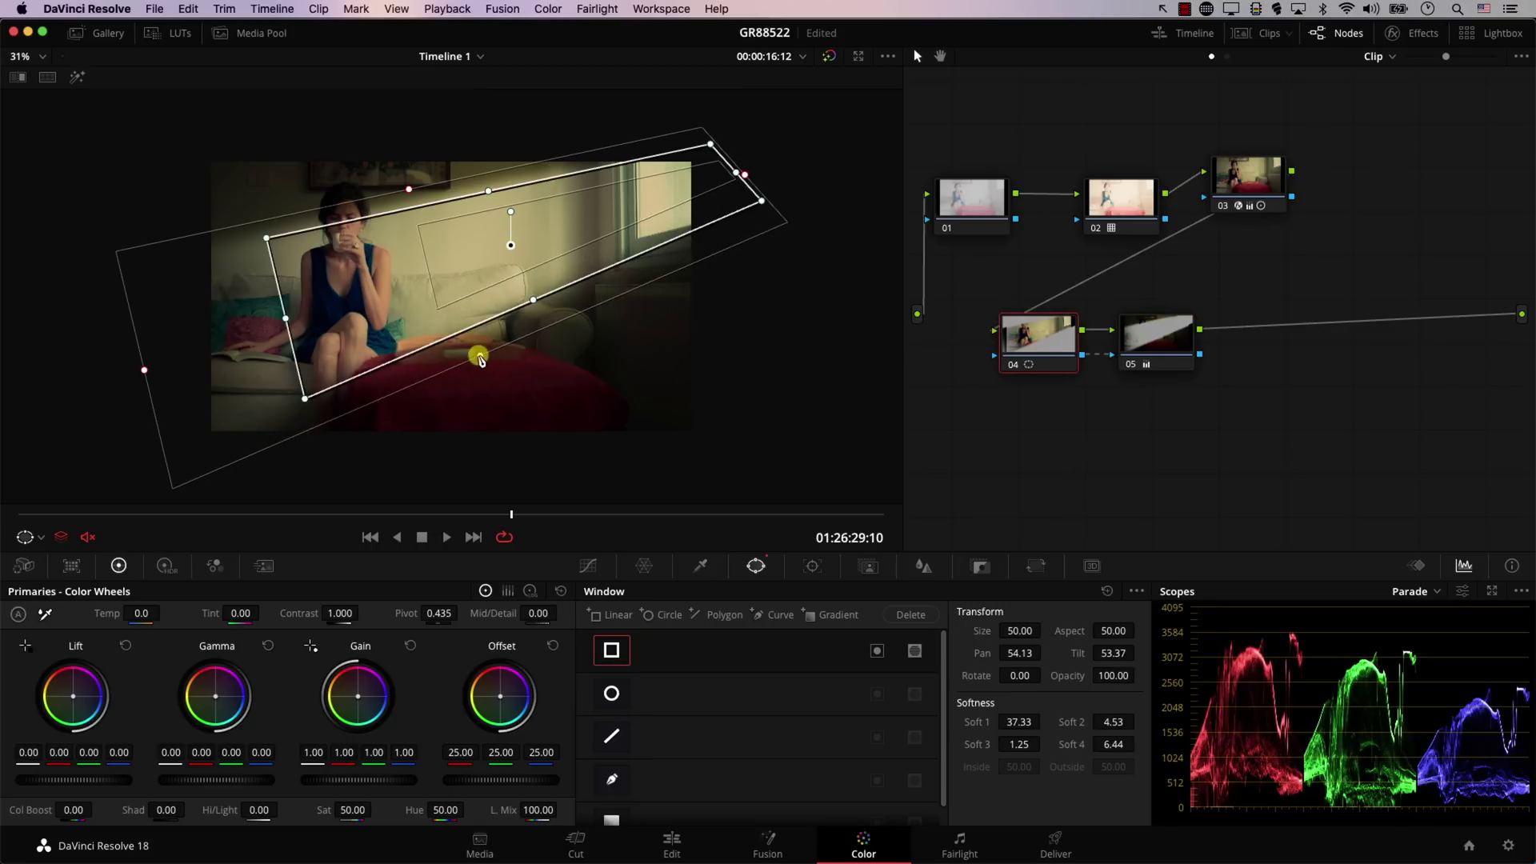
left_click_drag(407, 188, 397, 167)
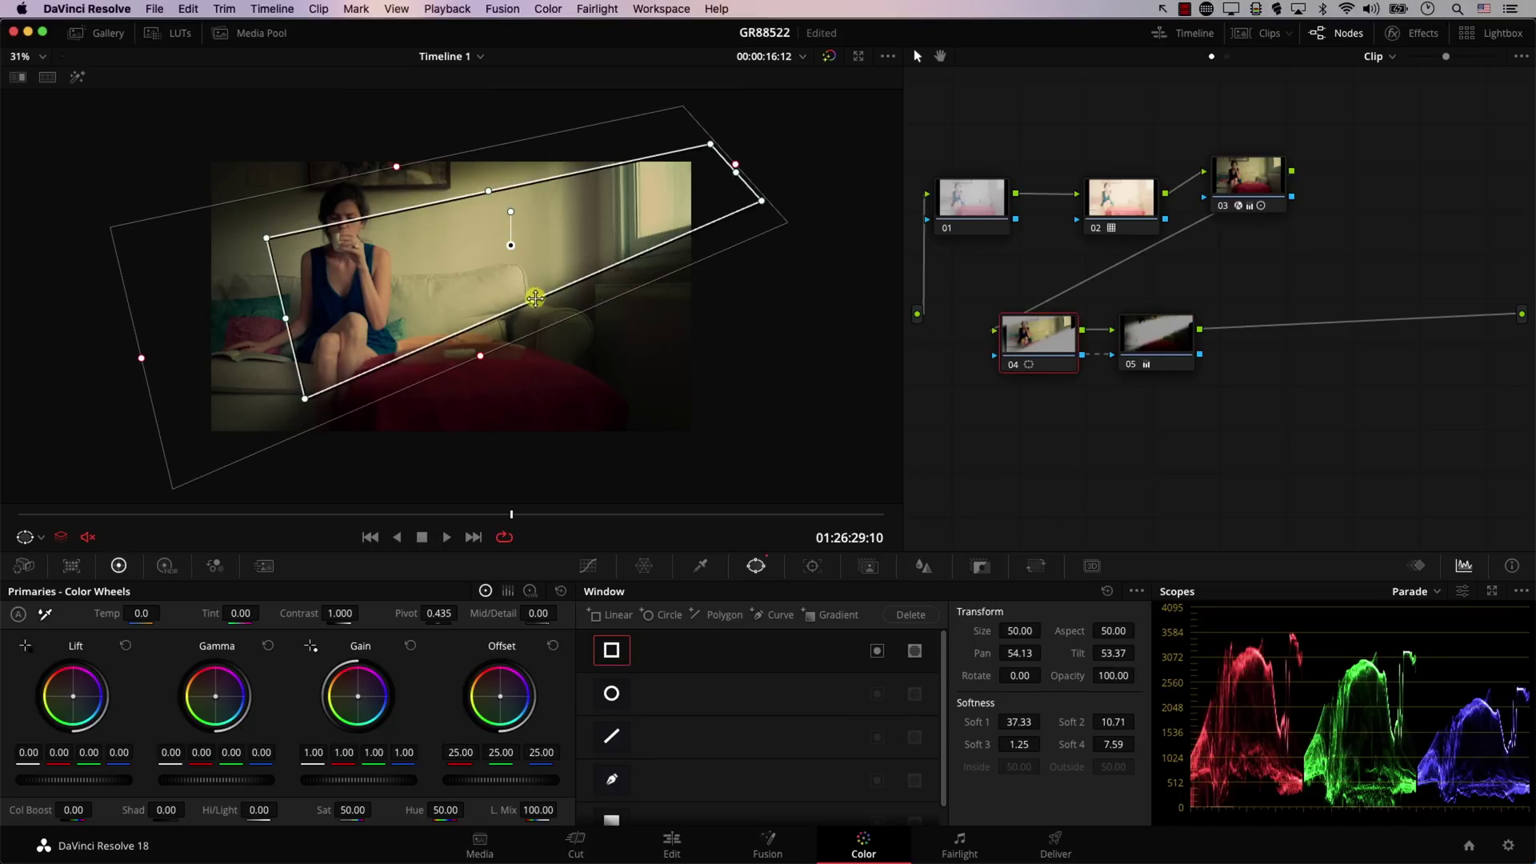
left_click_drag(536, 298, 484, 200)
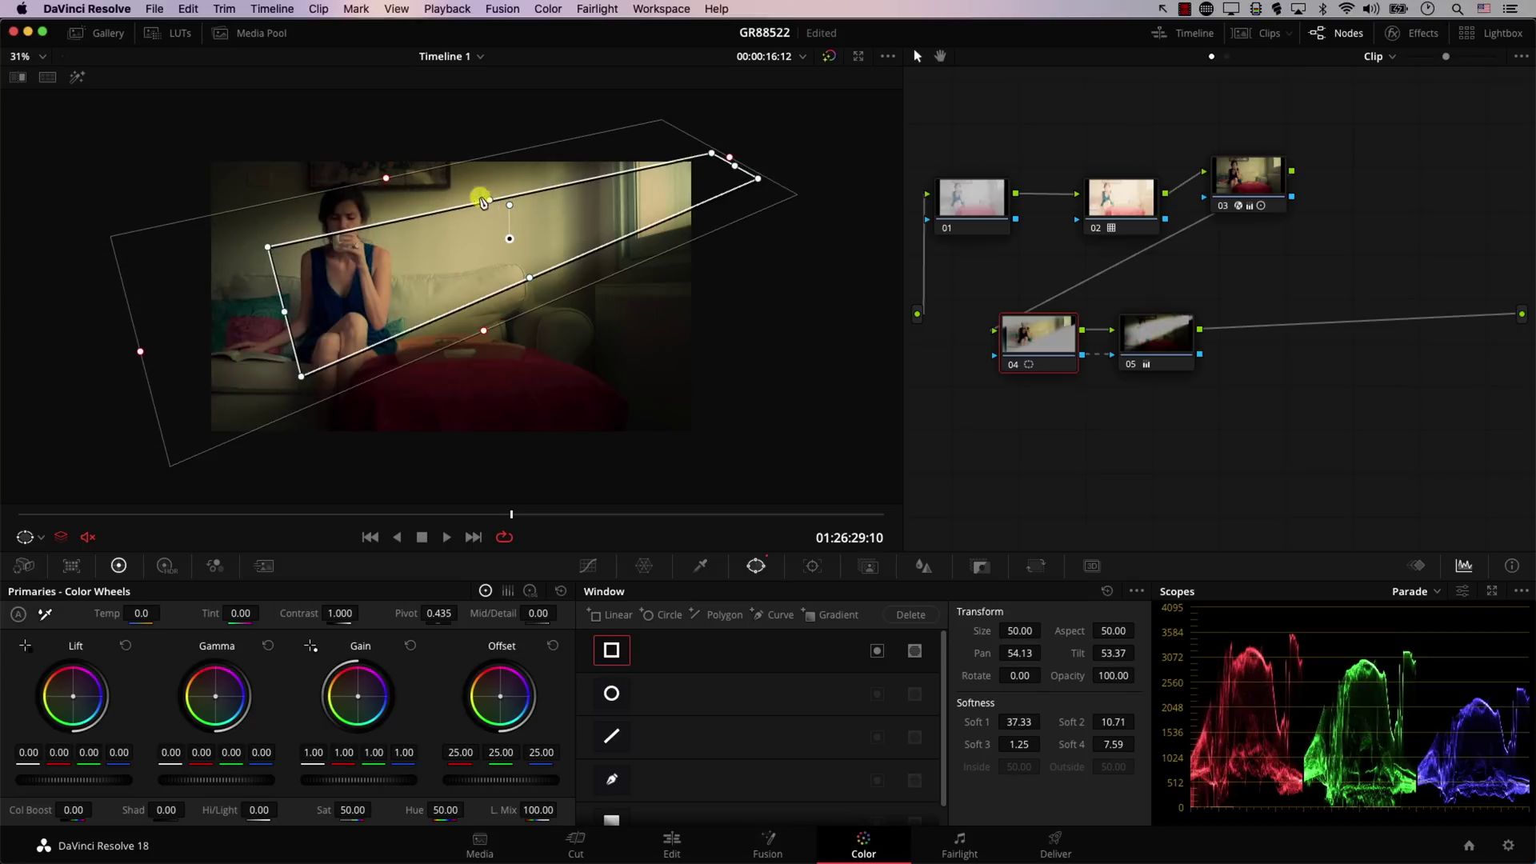
left_click_drag(390, 185, 376, 163)
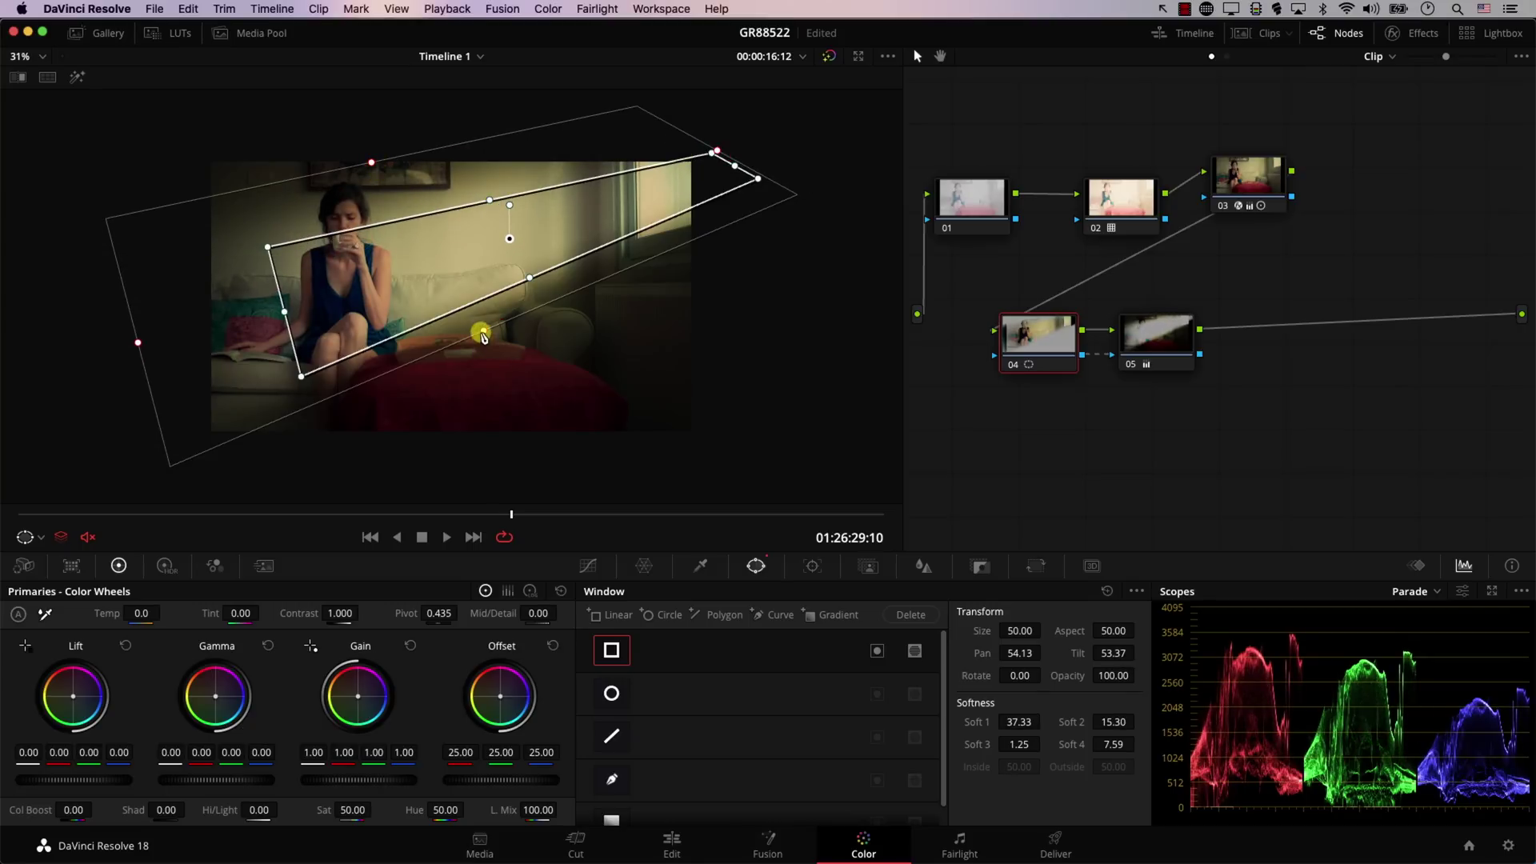
left_click_drag(482, 335, 509, 367)
left_click_drag(440, 291, 440, 295)
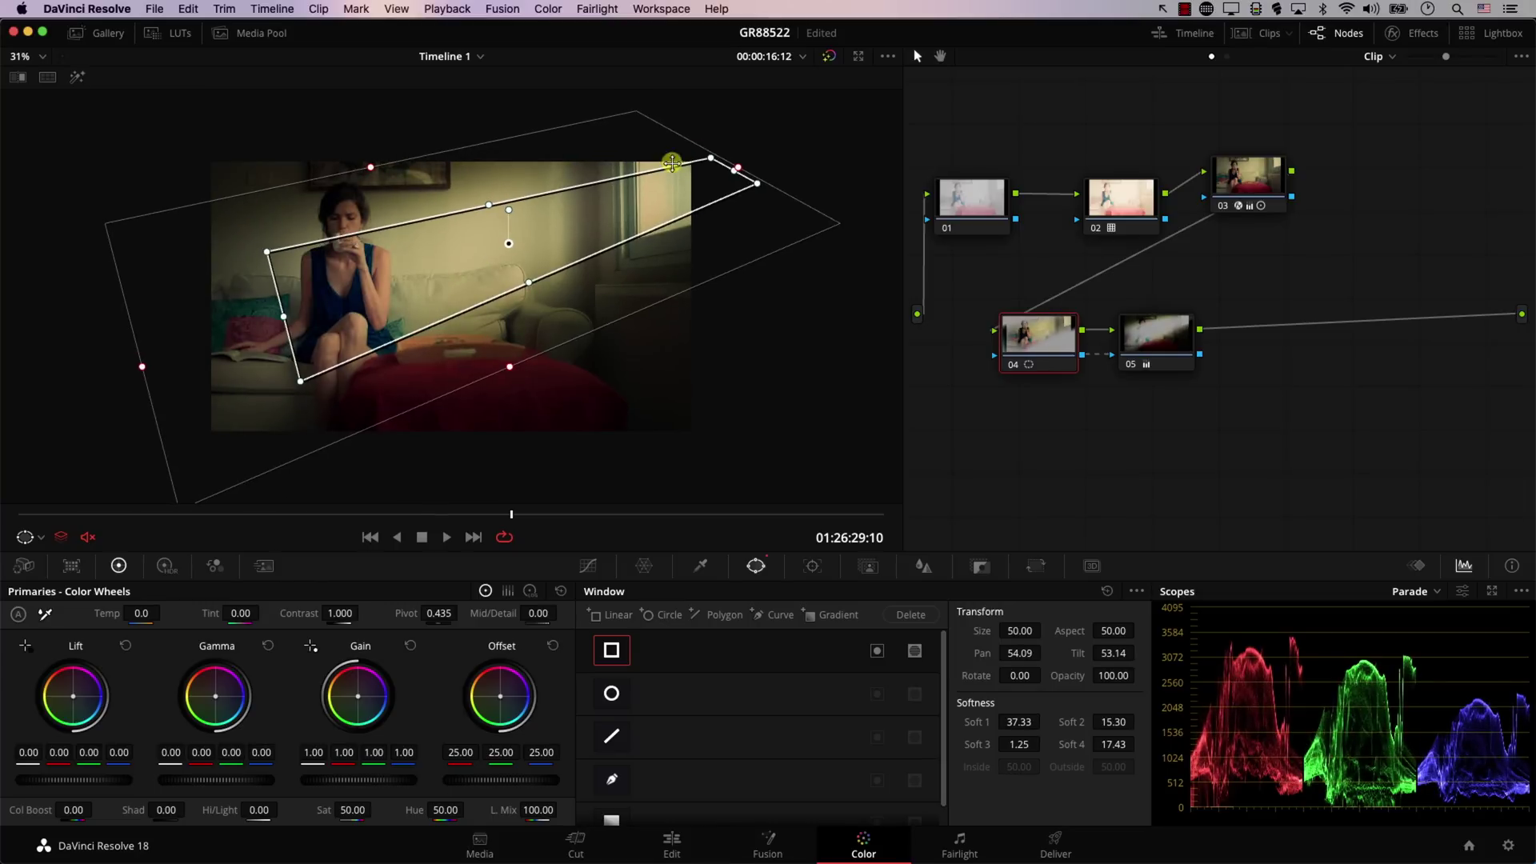
left_click_drag(704, 160, 711, 154)
left_click(1147, 355)
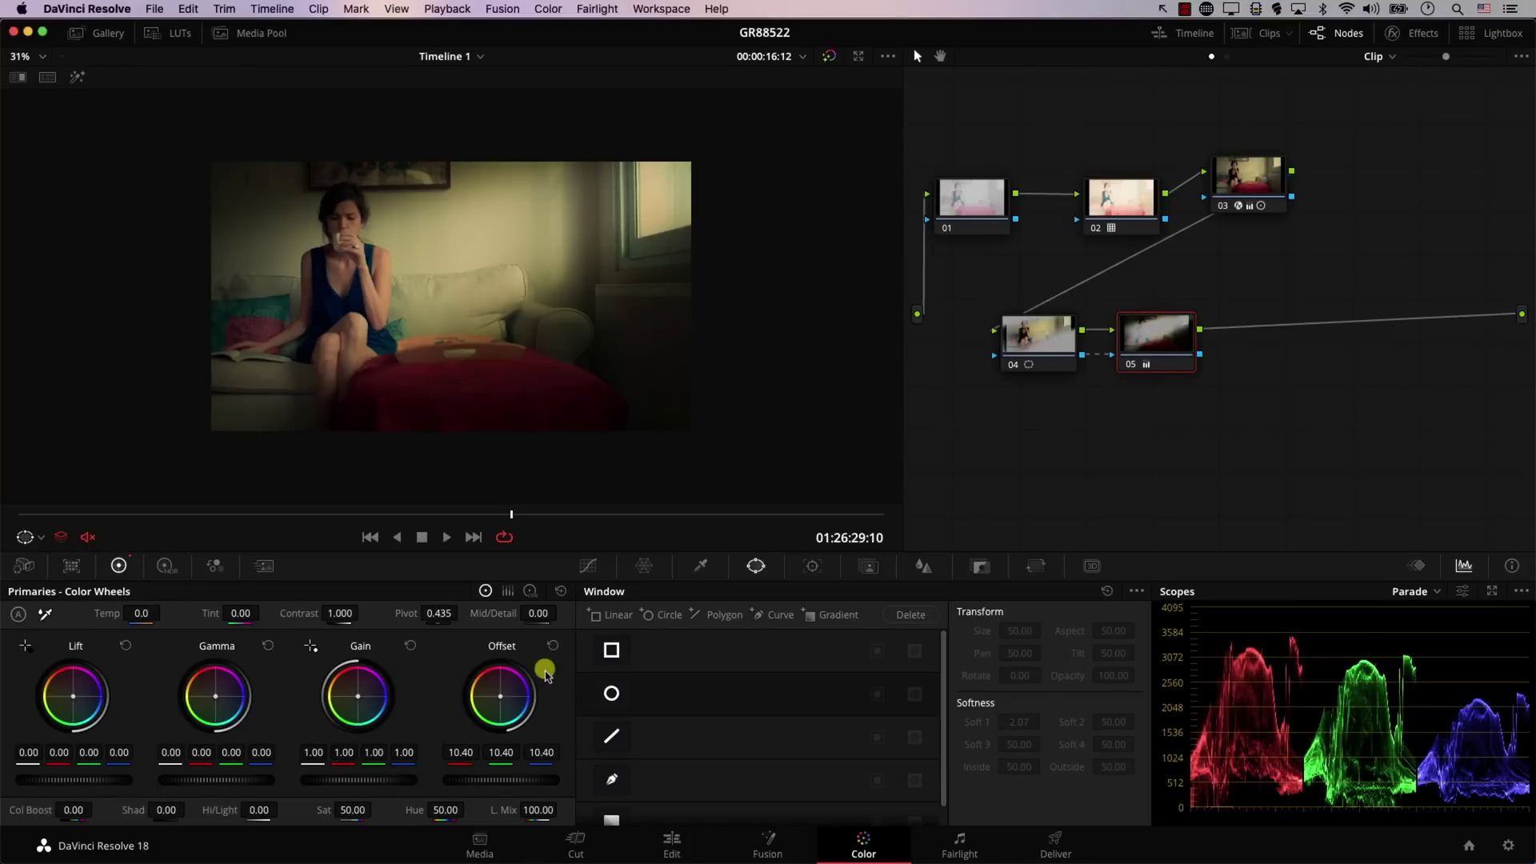
Step: Drop node 05's Offset to about 0.50 and its saturation to 36.20
left_click_drag(524, 778, 260, 782)
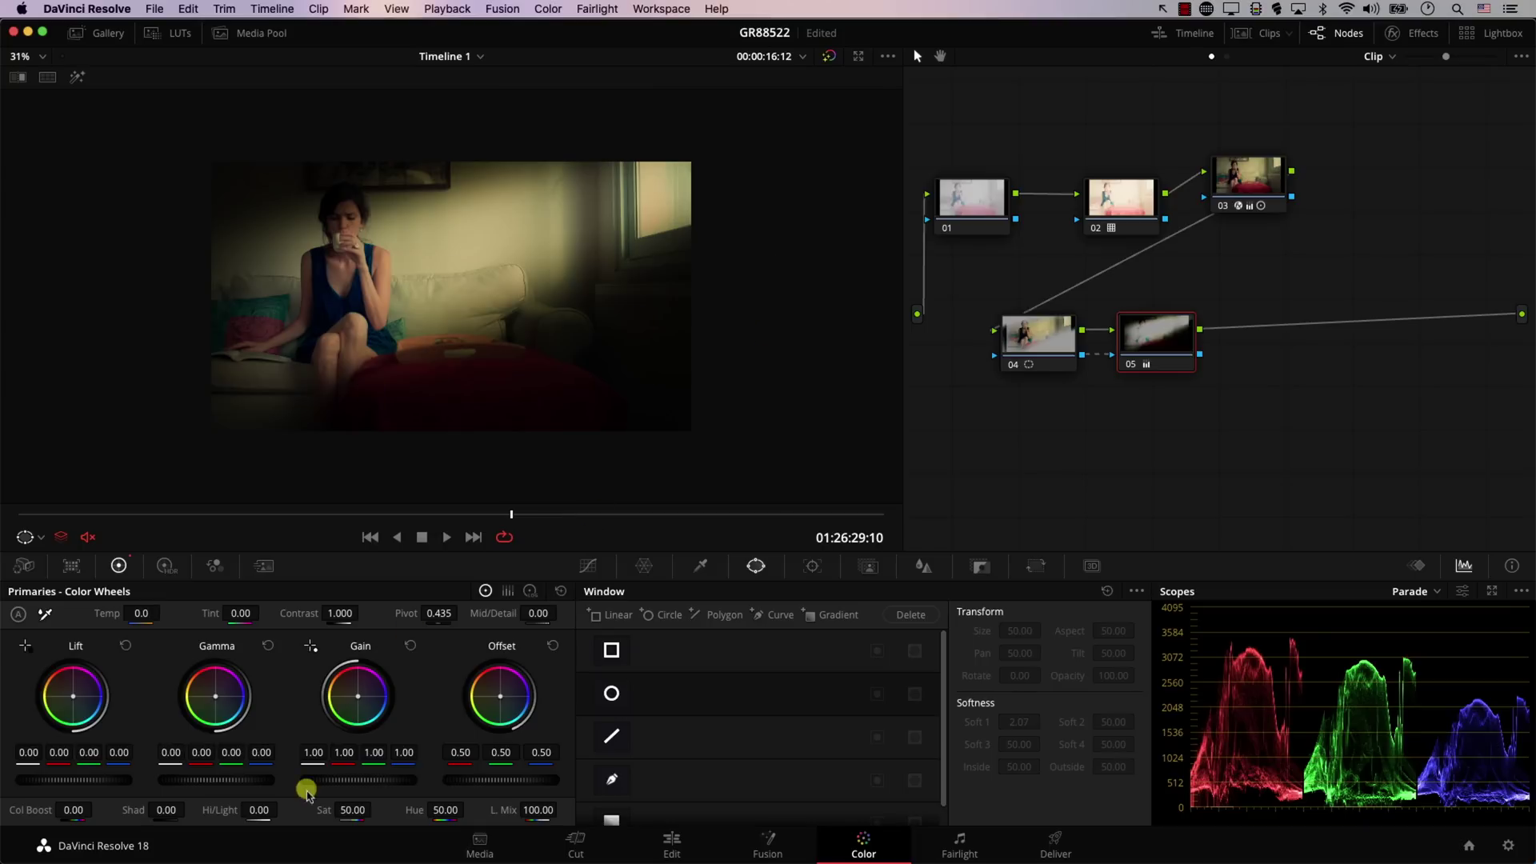
left_click_drag(344, 808, 291, 813)
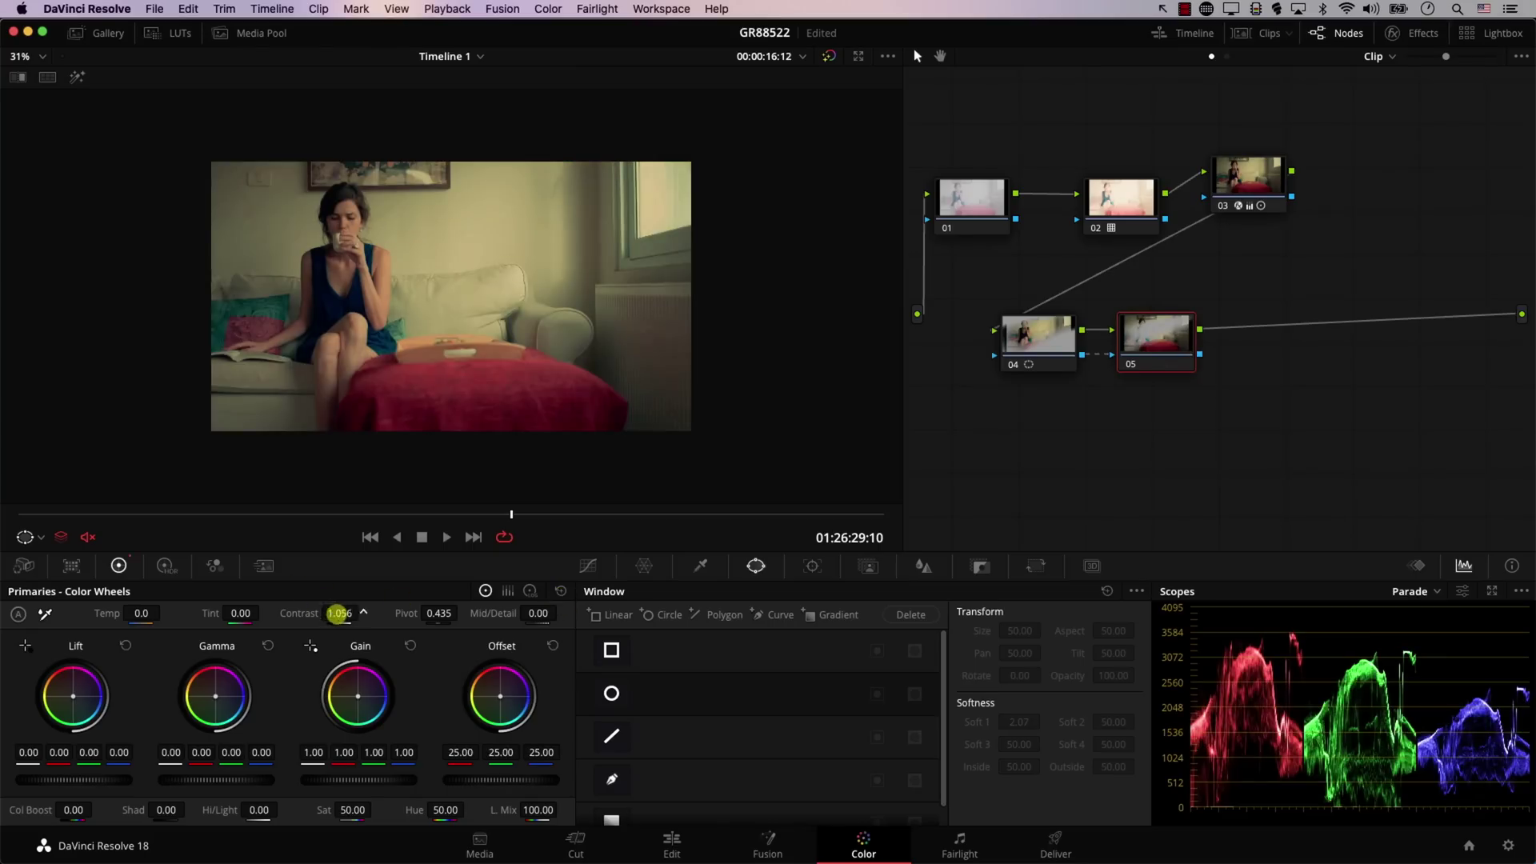
Step: Raise the outside node 05's contrast to 1.502
left_click_drag(338, 614, 480, 669)
Step: Lower node 05's saturation to 27.40 and Offset to 18.30, then select nodes 04 and 05
left_click_drag(352, 810, 250, 820)
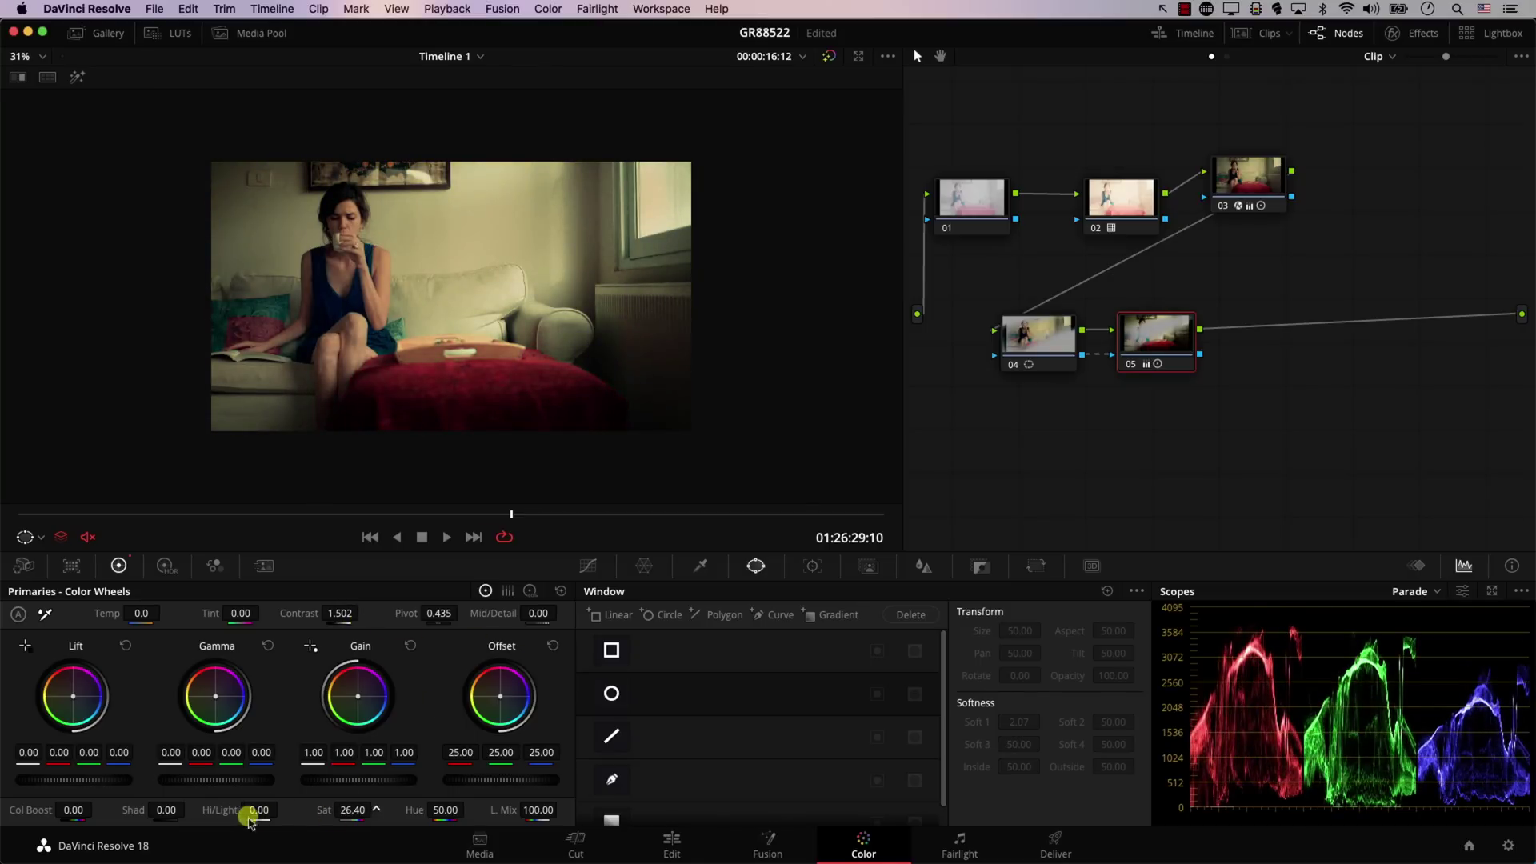
left_click_drag(509, 781, 298, 792)
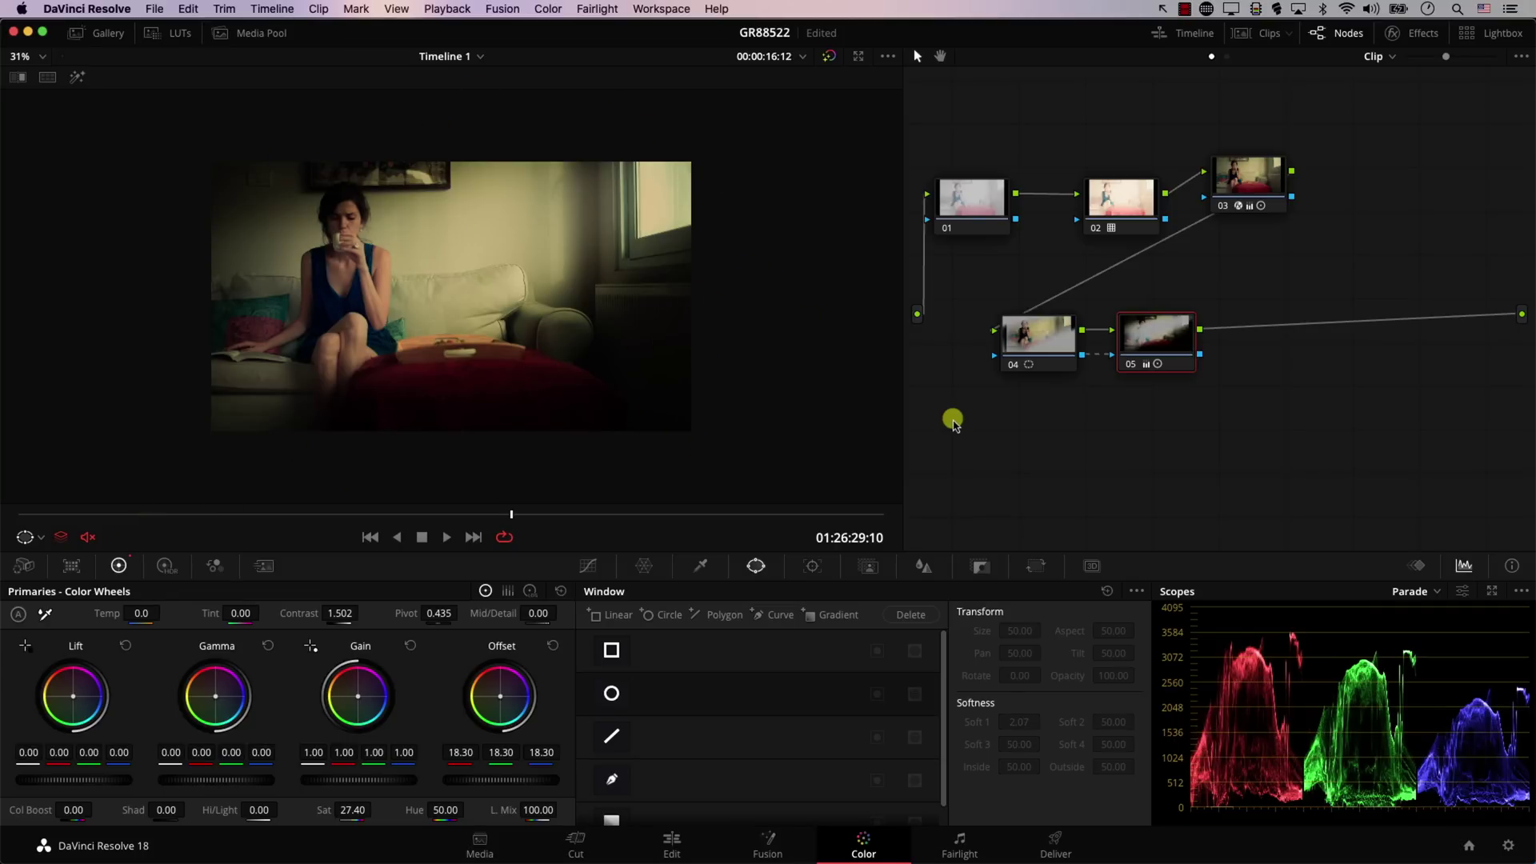
left_click_drag(992, 423, 1246, 353)
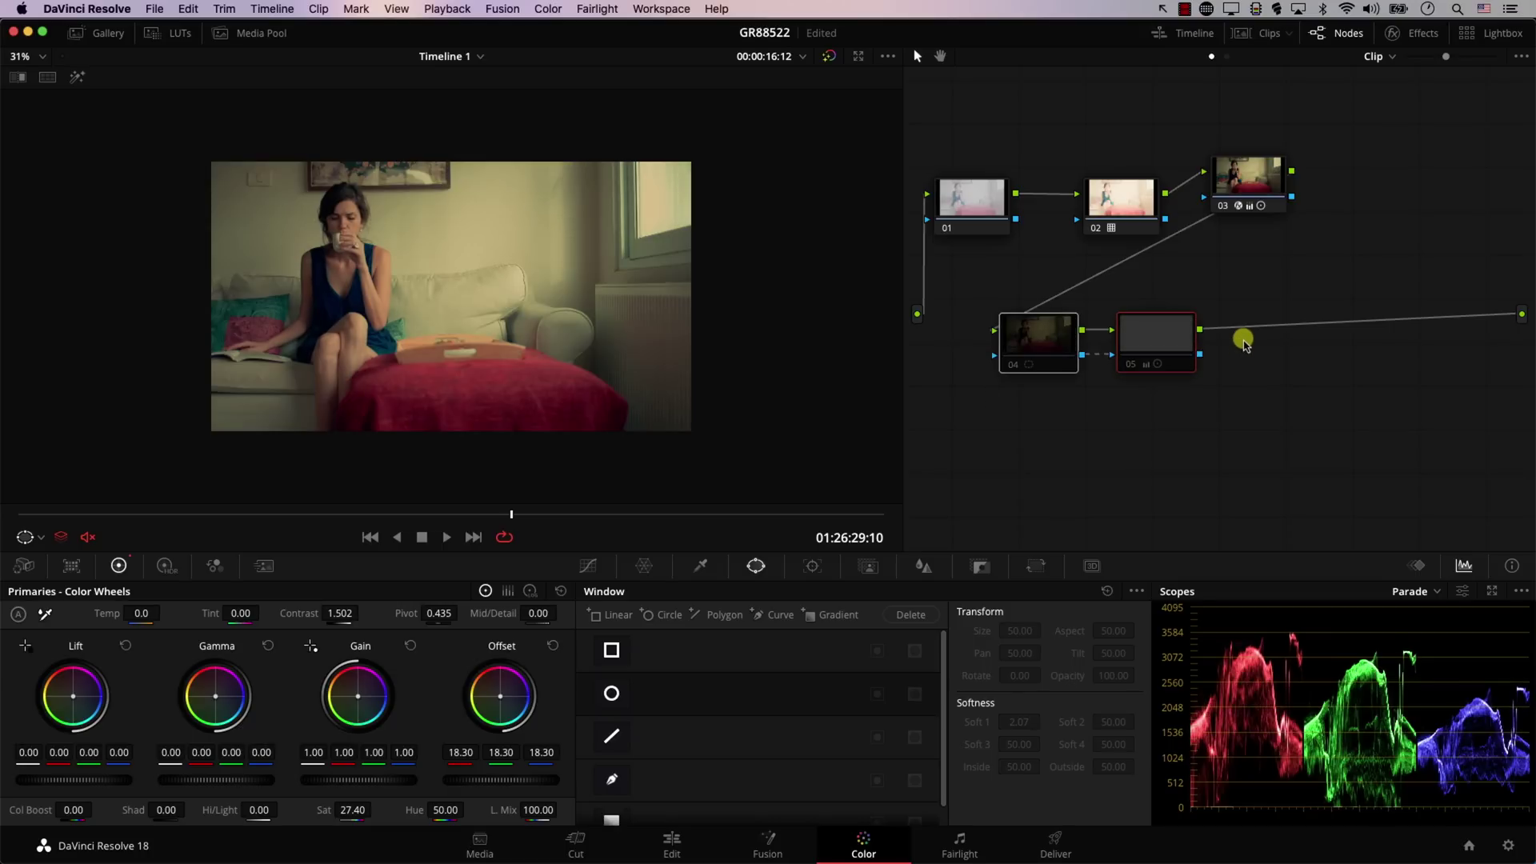
Step: Raise beam node 04's gain to 1.04 to brighten the light beam slightly
left_click(1009, 340)
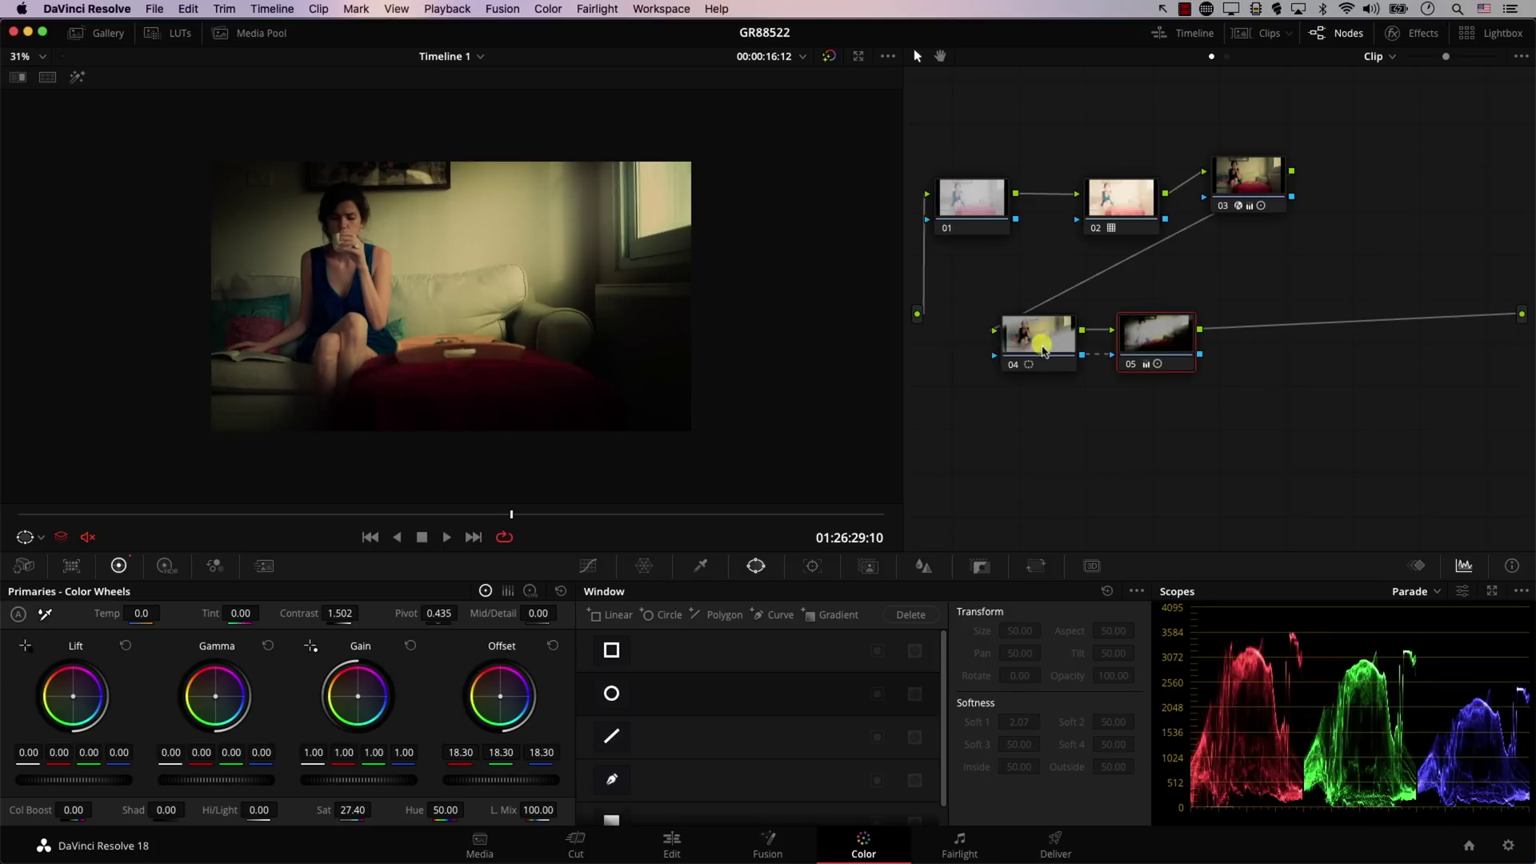
left_click(1032, 344)
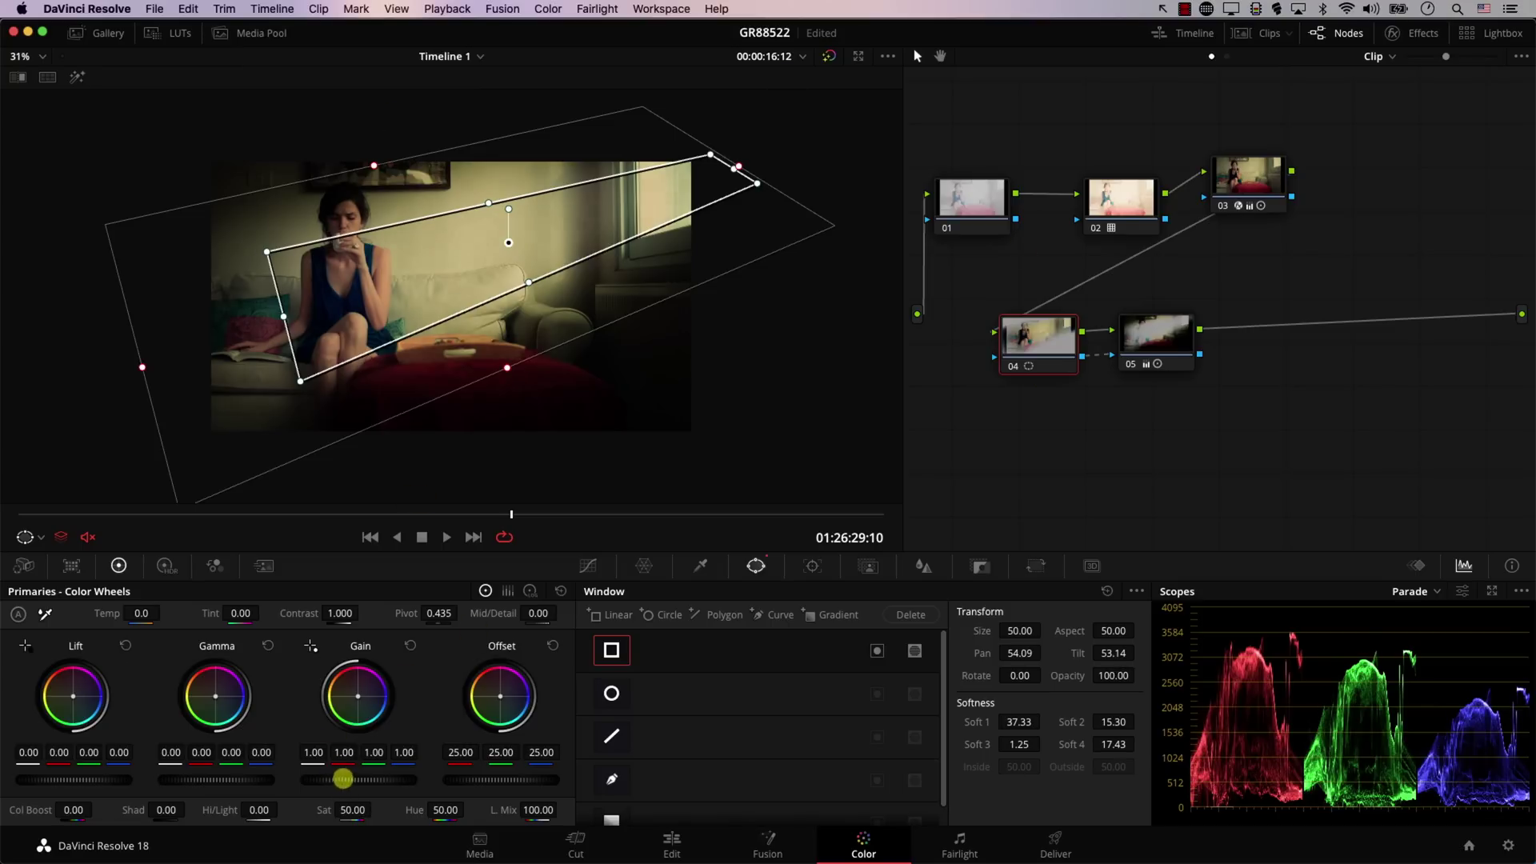
left_click_drag(343, 779, 457, 792)
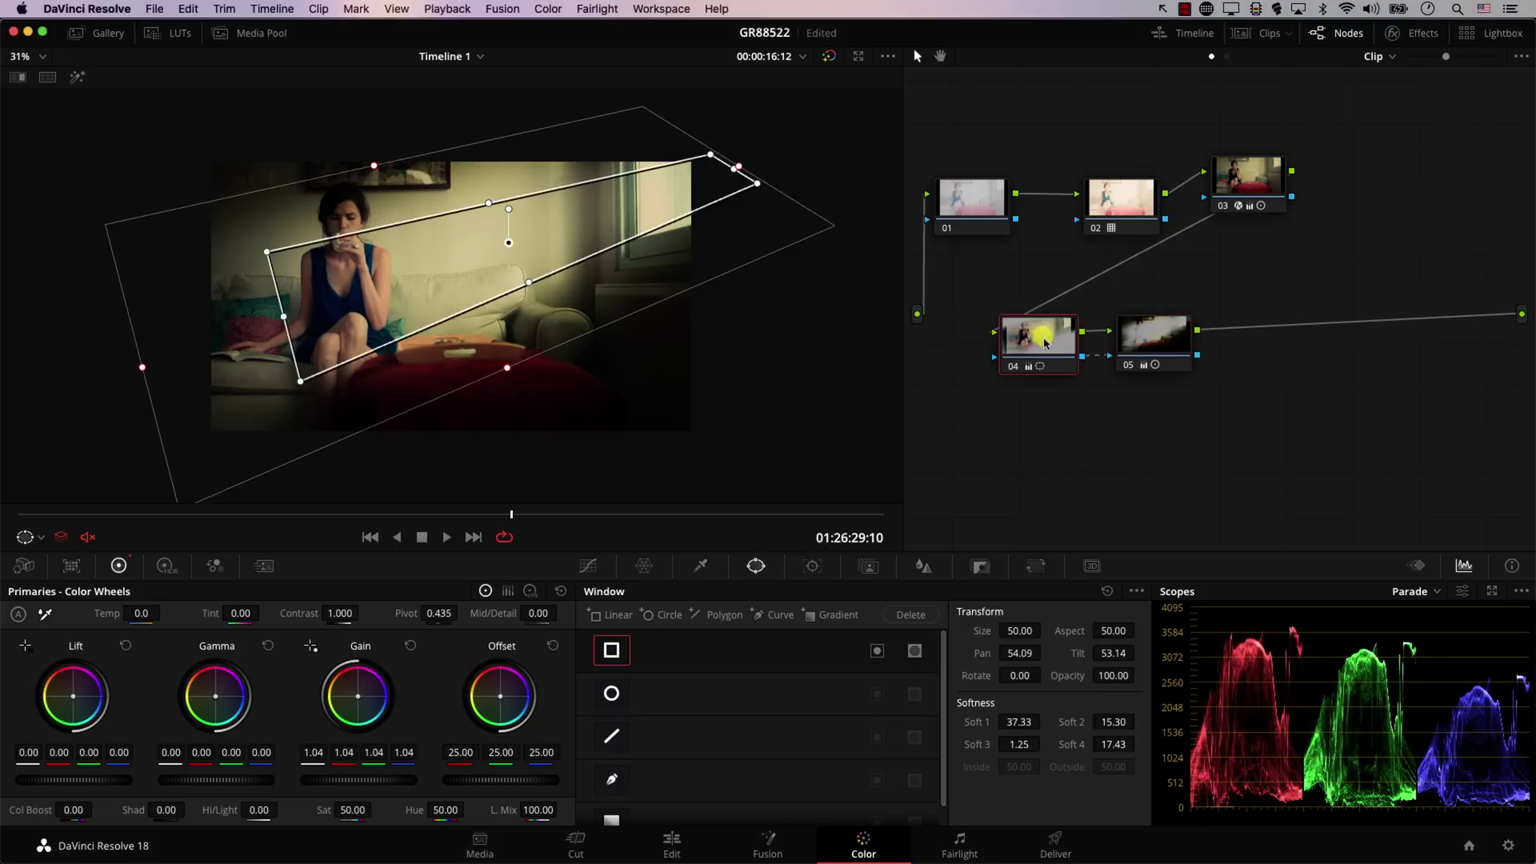
left_click_drag(1169, 342, 1102, 342)
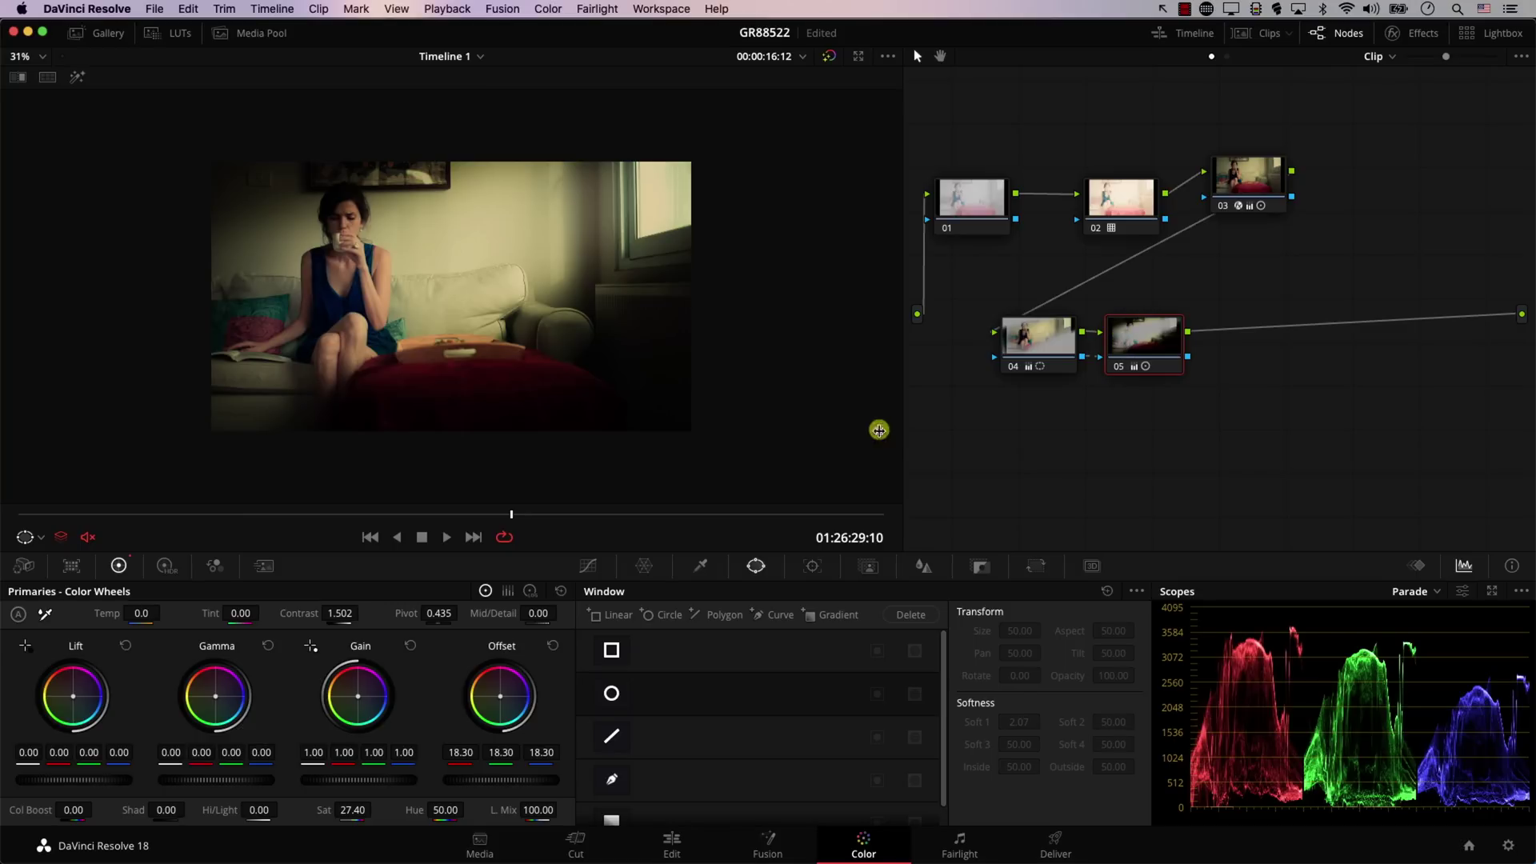
Step: Add a serial node 06 after node 05
left_click(548, 9)
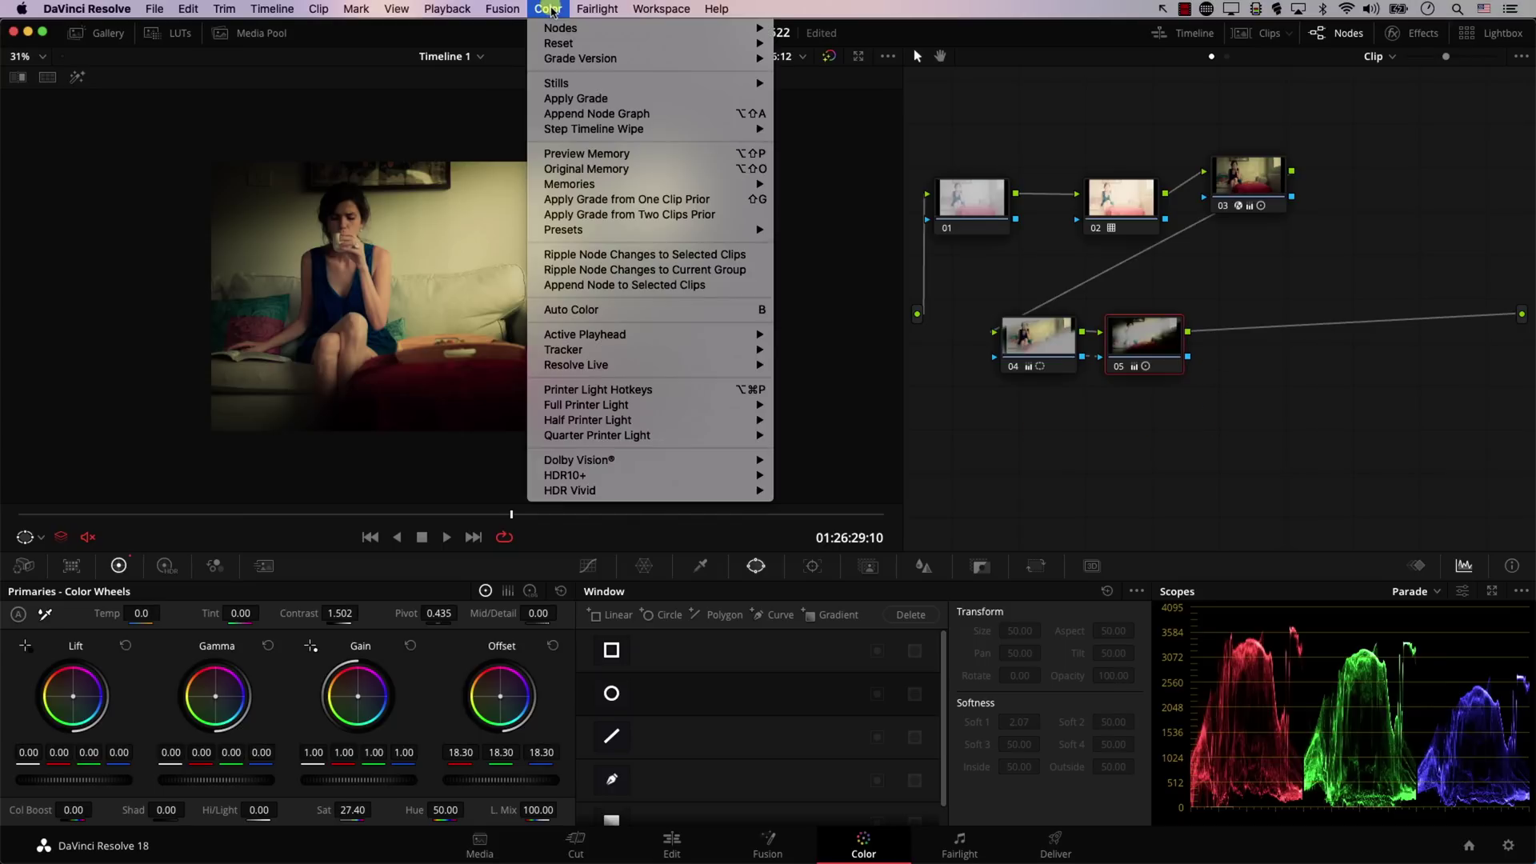
mouse_move(560, 28)
left_click(833, 69)
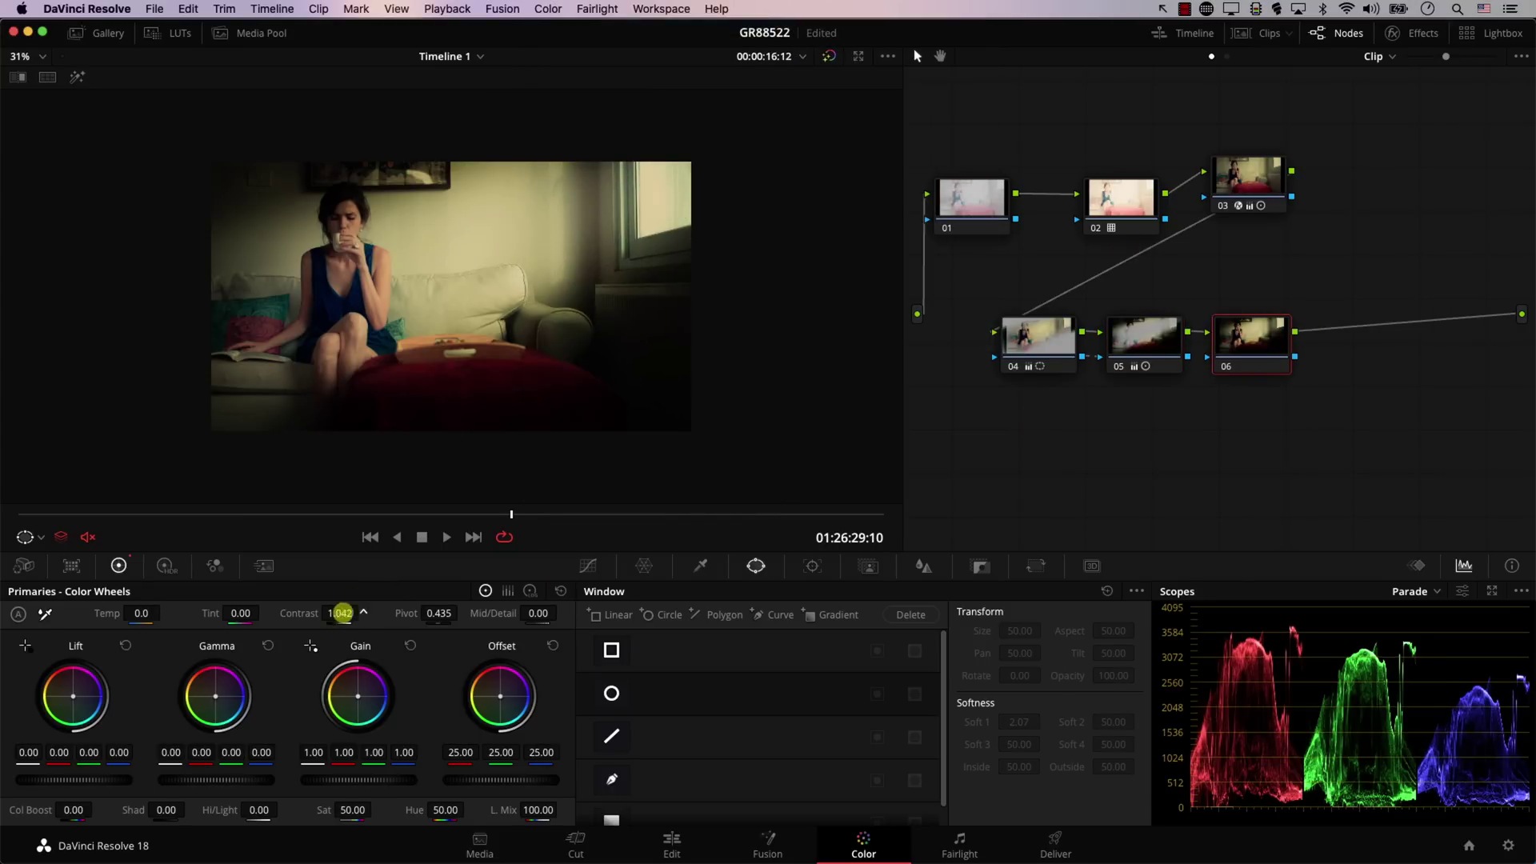
Step: Grade node 06 with contrast 1.094, offset 22.35 and blue gain 1.06, then toggle the beam nodes to compare
left_click_drag(342, 613, 372, 613)
mouse_move(419, 775)
left_mouse_down()
mouse_move(398, 792)
mouse_move(429, 796)
mouse_move(387, 752)
mouse_move(429, 756)
mouse_move(413, 753)
left_mouse_up()
left_click_drag(1102, 331, 1105, 337)
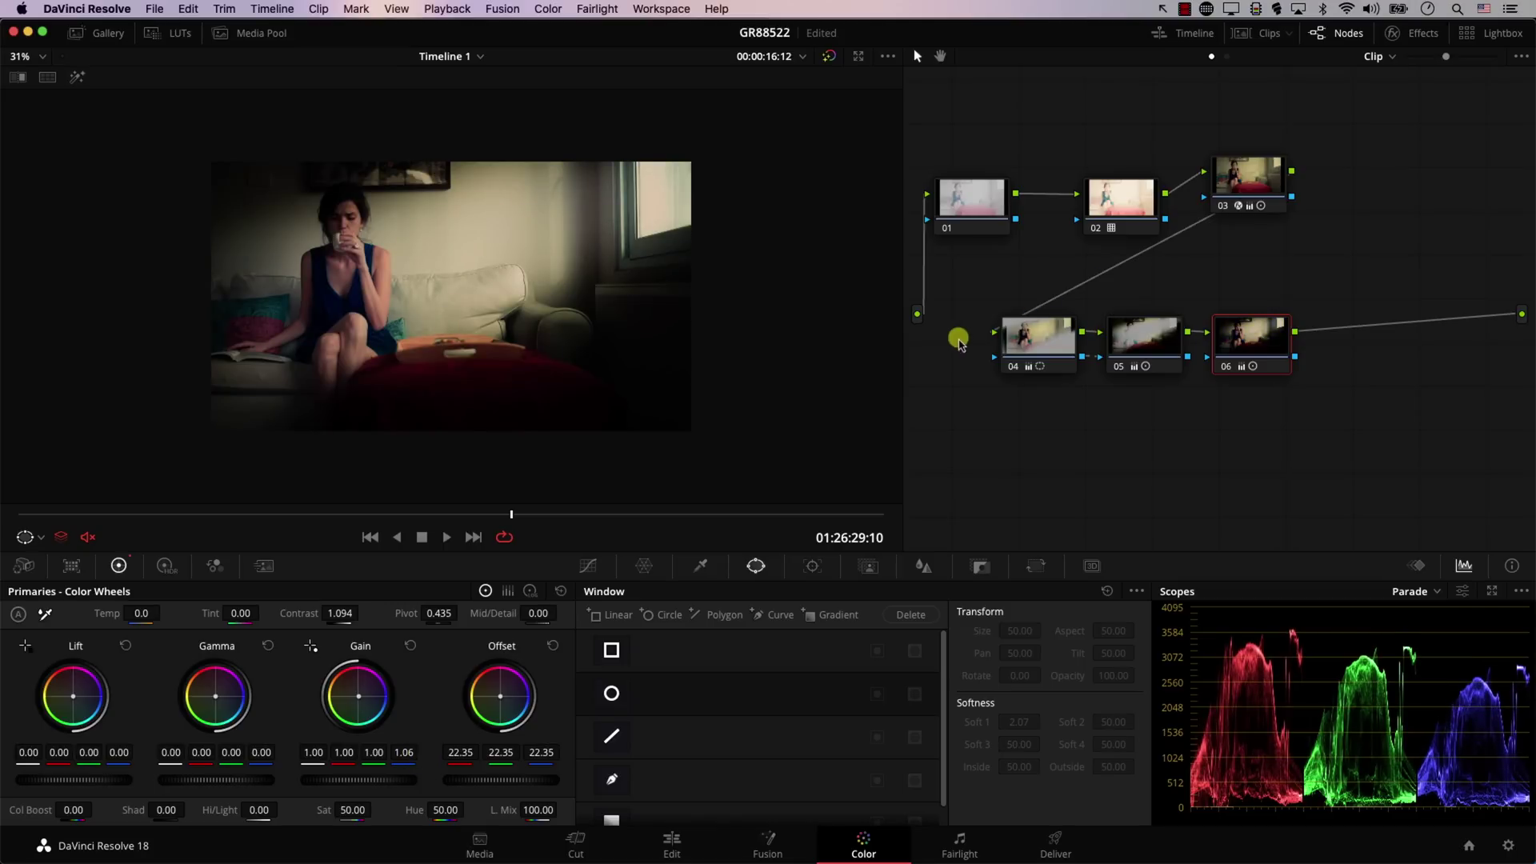
left_click_drag(960, 344, 1278, 360)
key("ctrl+d")
key("ctrl+d")
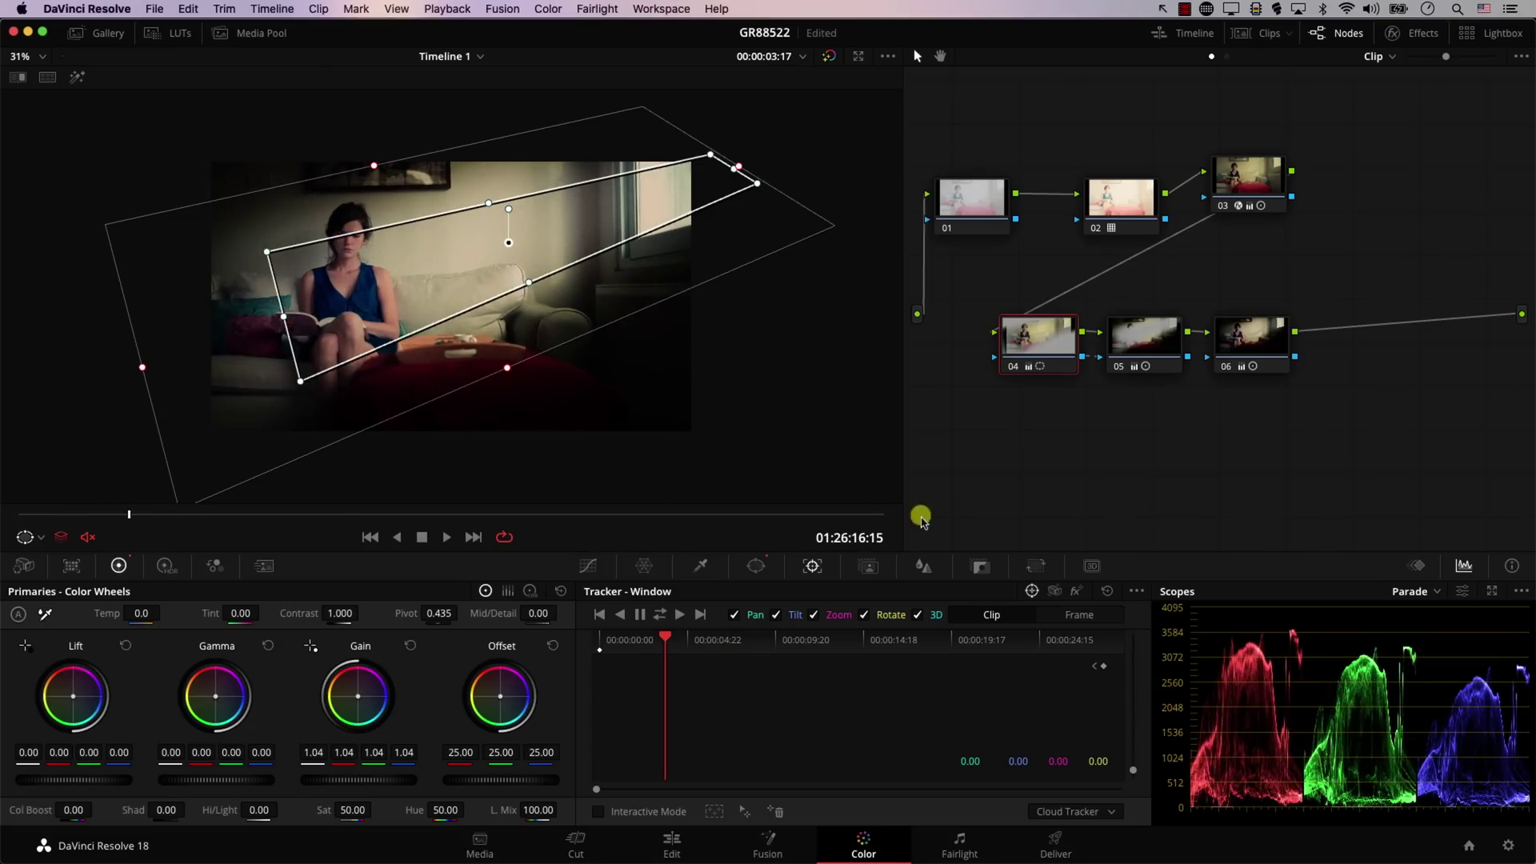
Step: Track node 04's beam window in reverse with pan and tilt only, then drag its left edge lower and longer
left_click(865, 614)
left_click(918, 614)
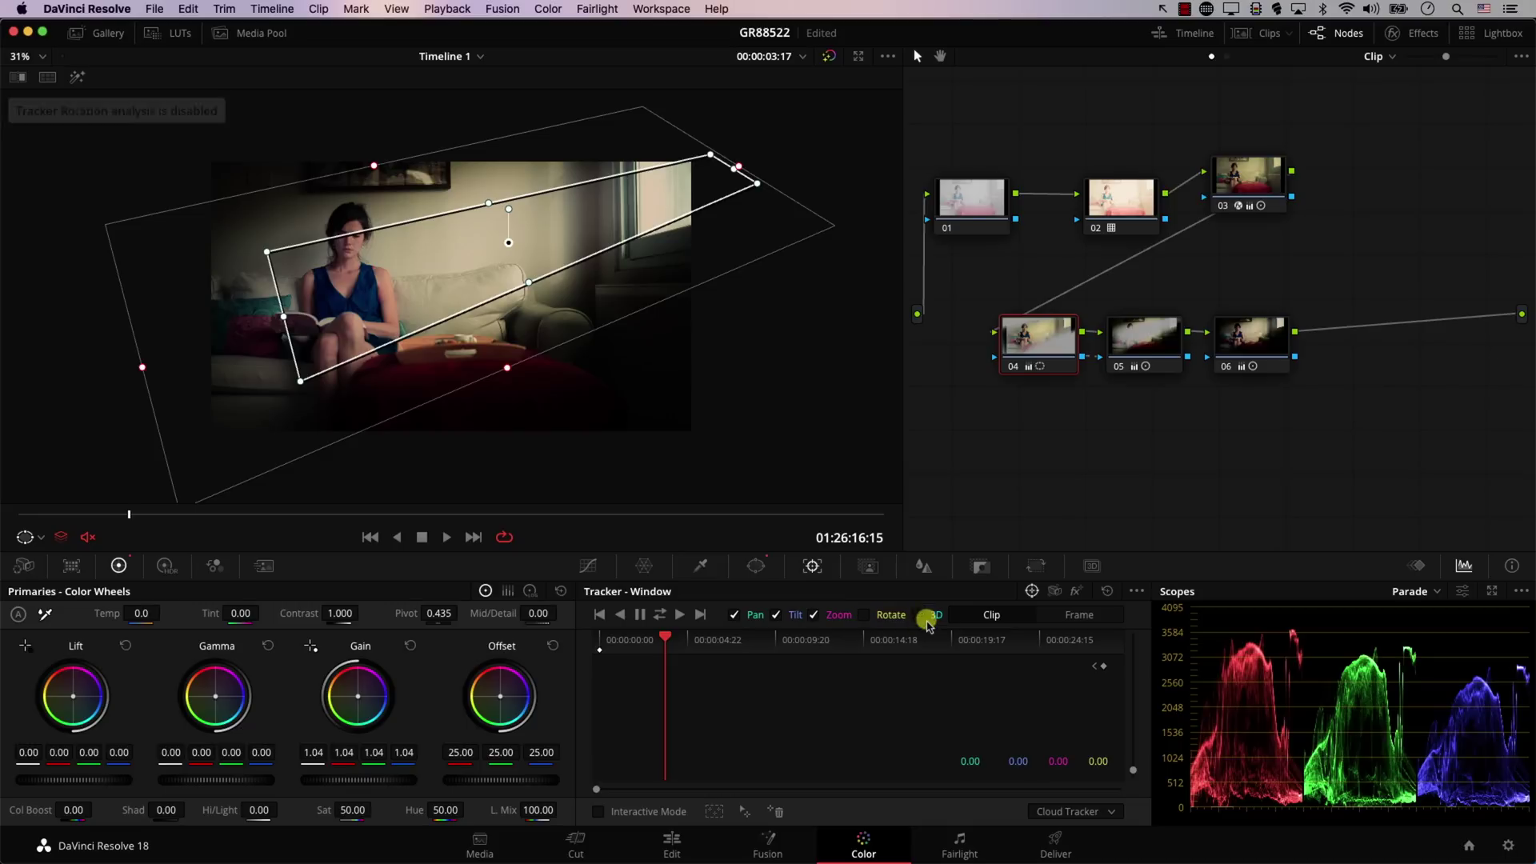
left_click(838, 616)
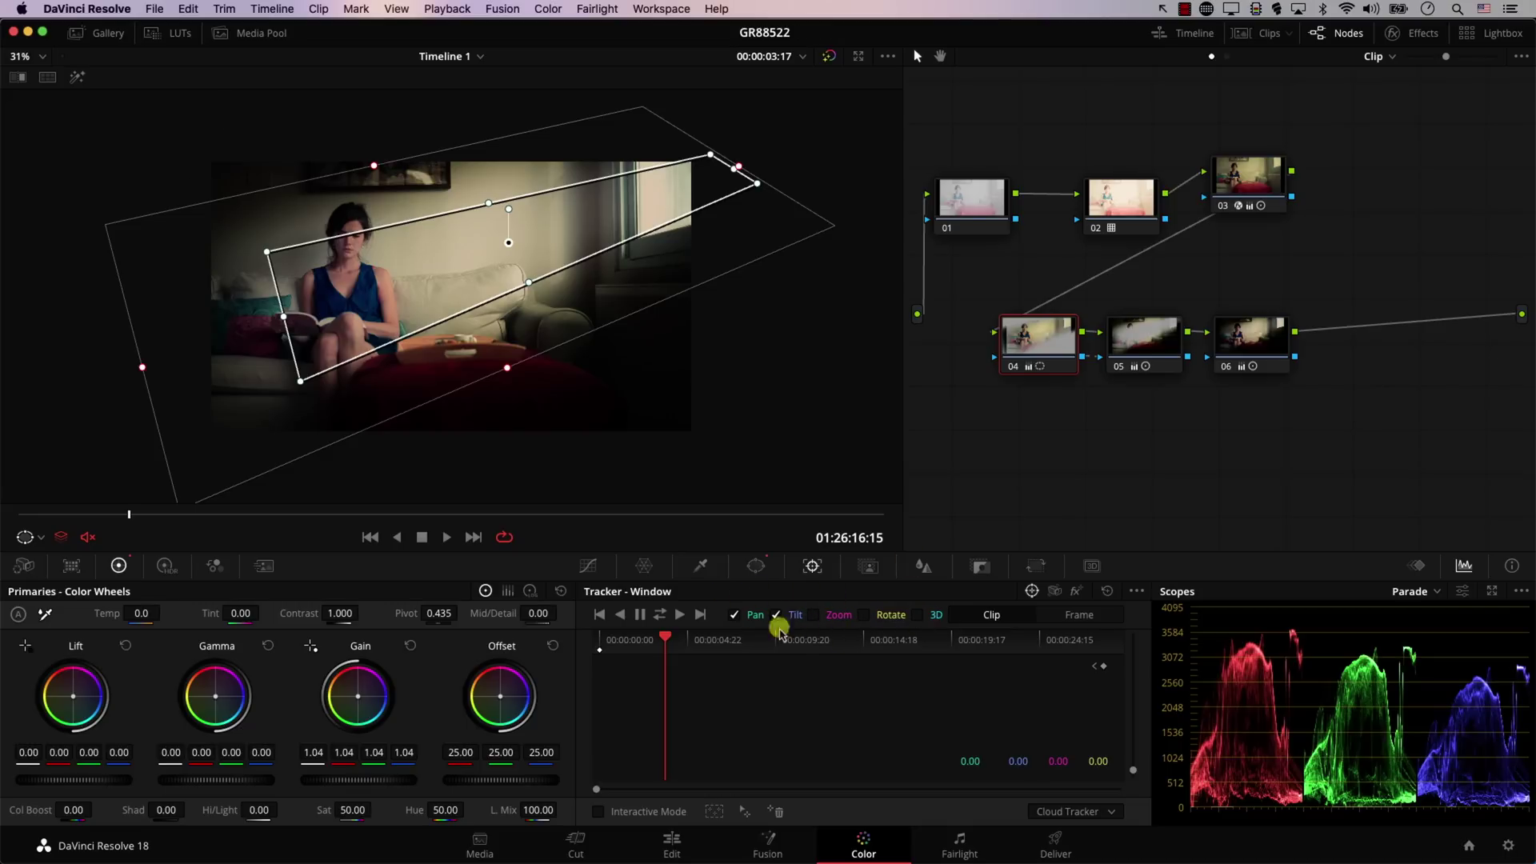
left_click(620, 614)
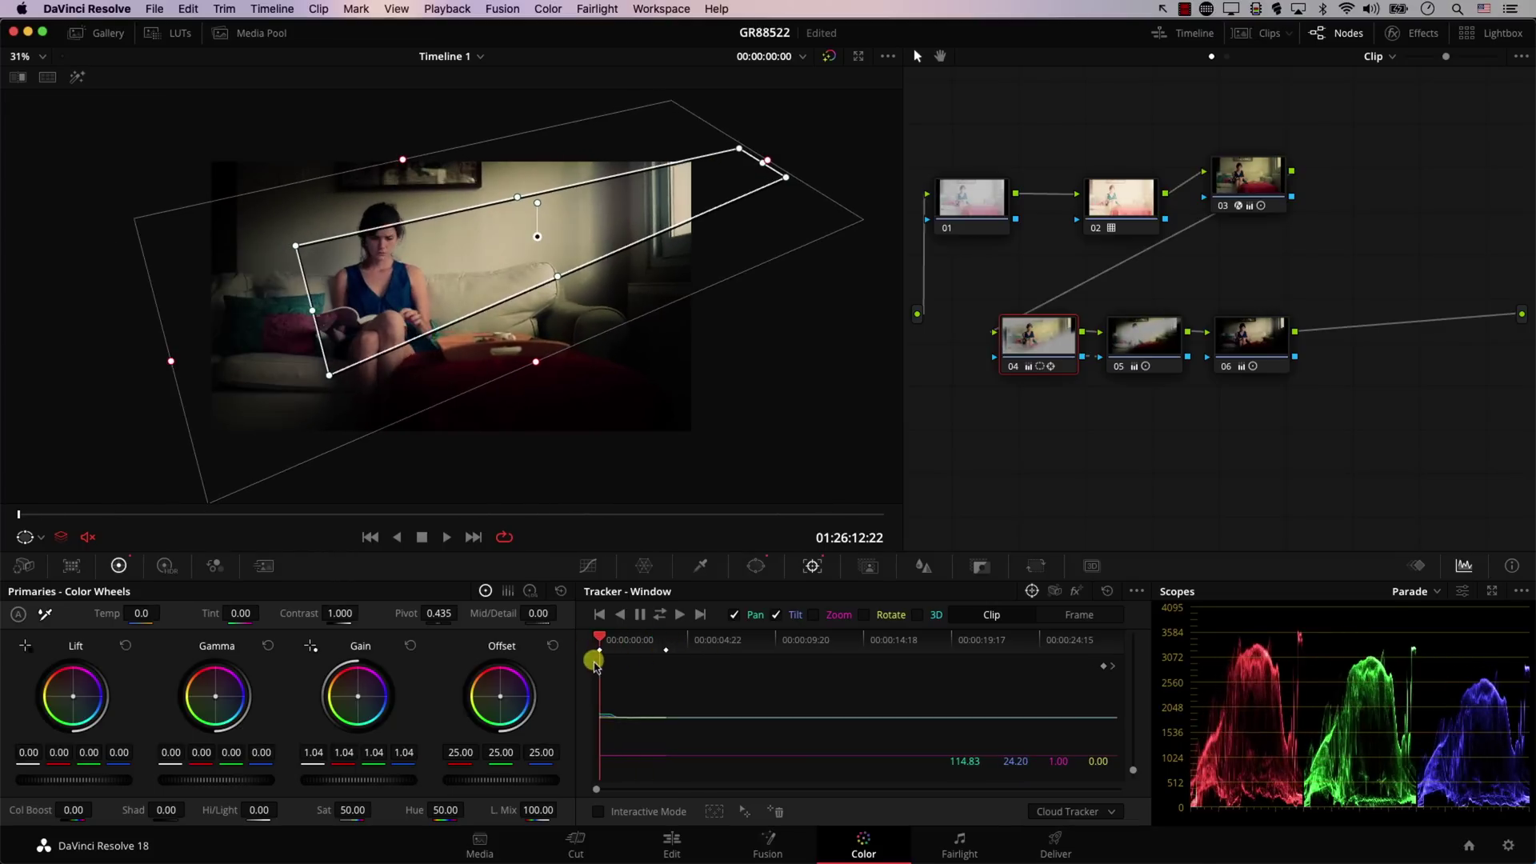
mouse_move(595, 664)
left_mouse_down()
mouse_move(683, 651)
mouse_move(569, 668)
left_mouse_up()
left_click_drag(312, 315, 147, 412)
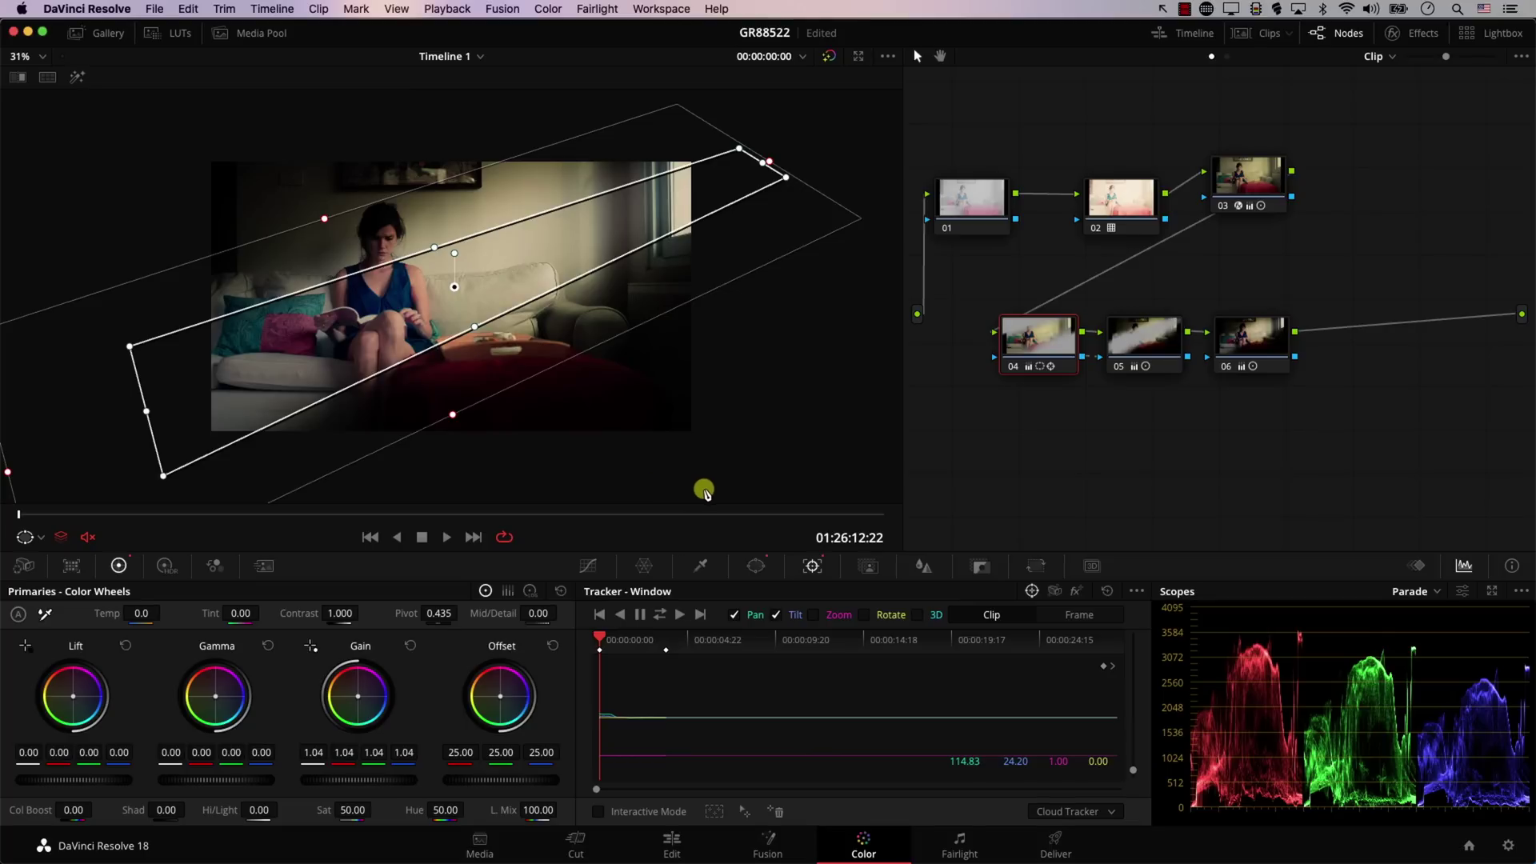
Step: Drag node 04's window left edge back and forth, widening the beam toward the couch's left side
left_click(1119, 353)
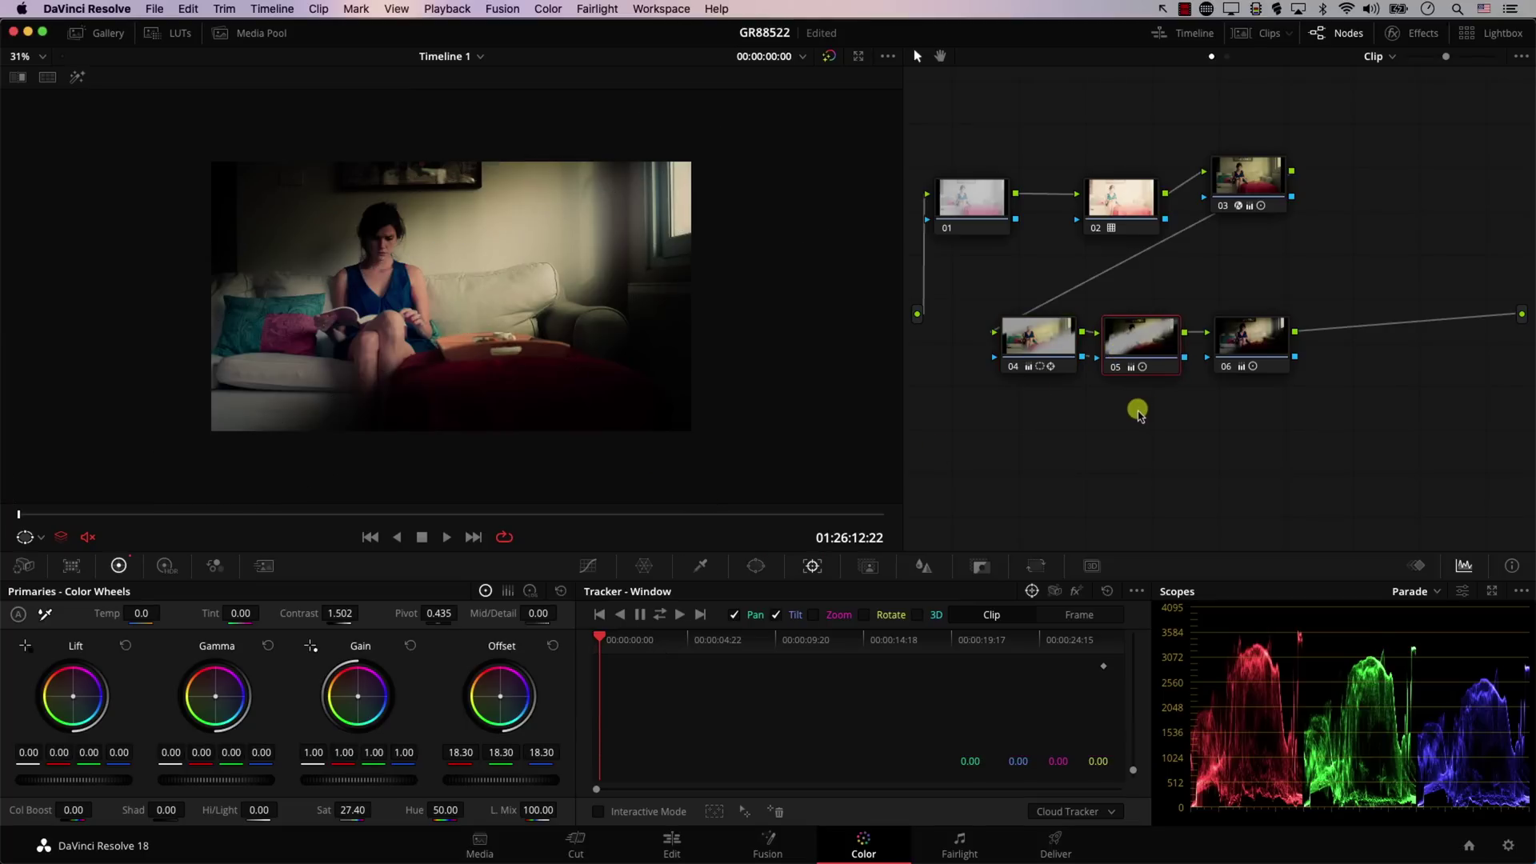
left_click(1038, 336)
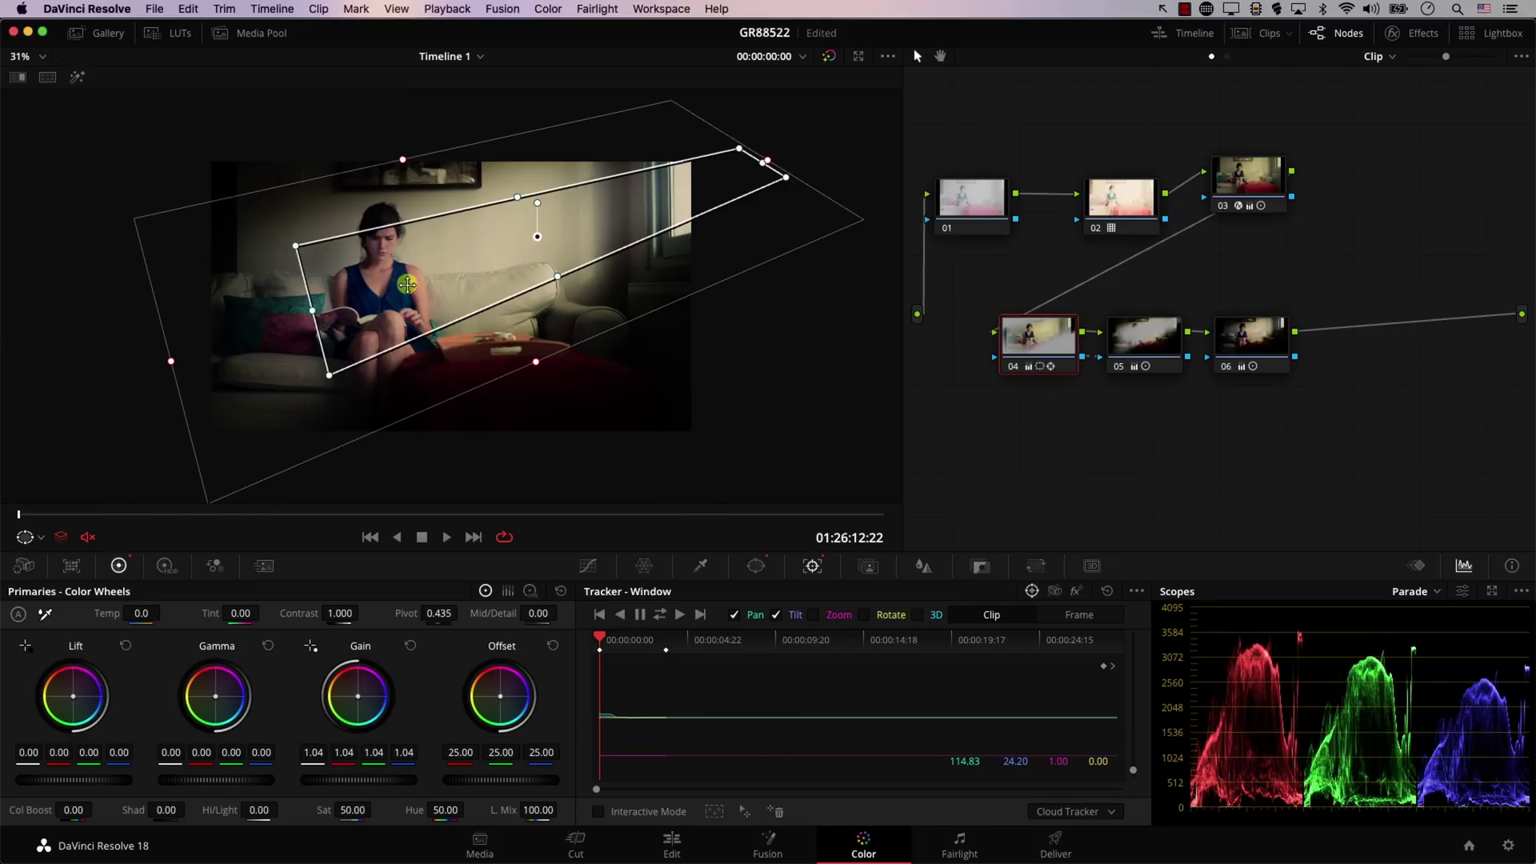
left_click_drag(308, 318, 224, 368)
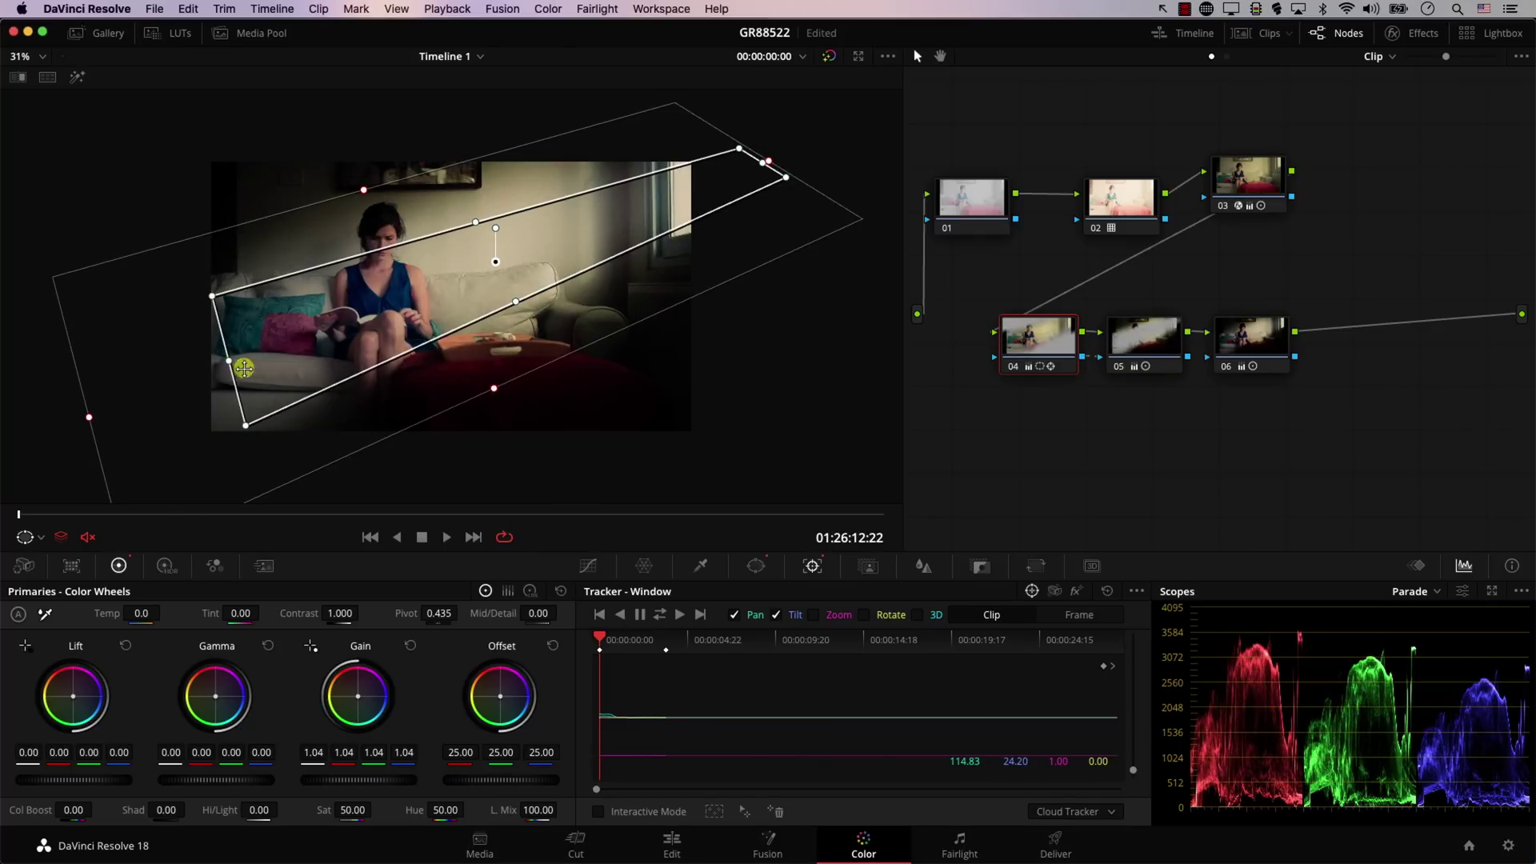
left_click_drag(229, 367, 321, 334)
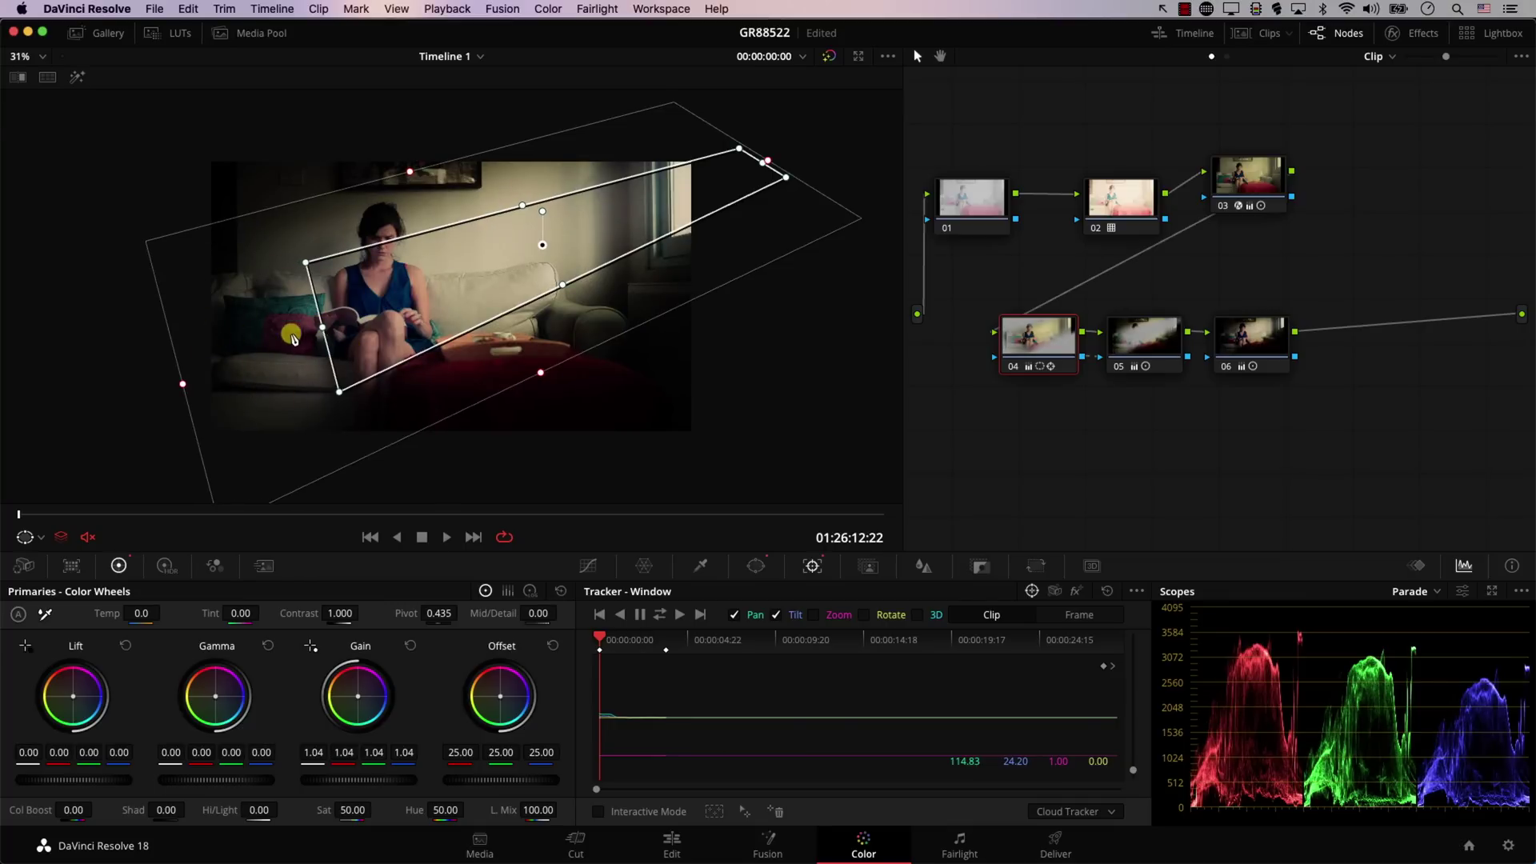
left_click_drag(320, 331, 232, 376)
Step: Judge the beam without the overlay and pull its left end in to start at the woman's lap
left_click(1143, 350)
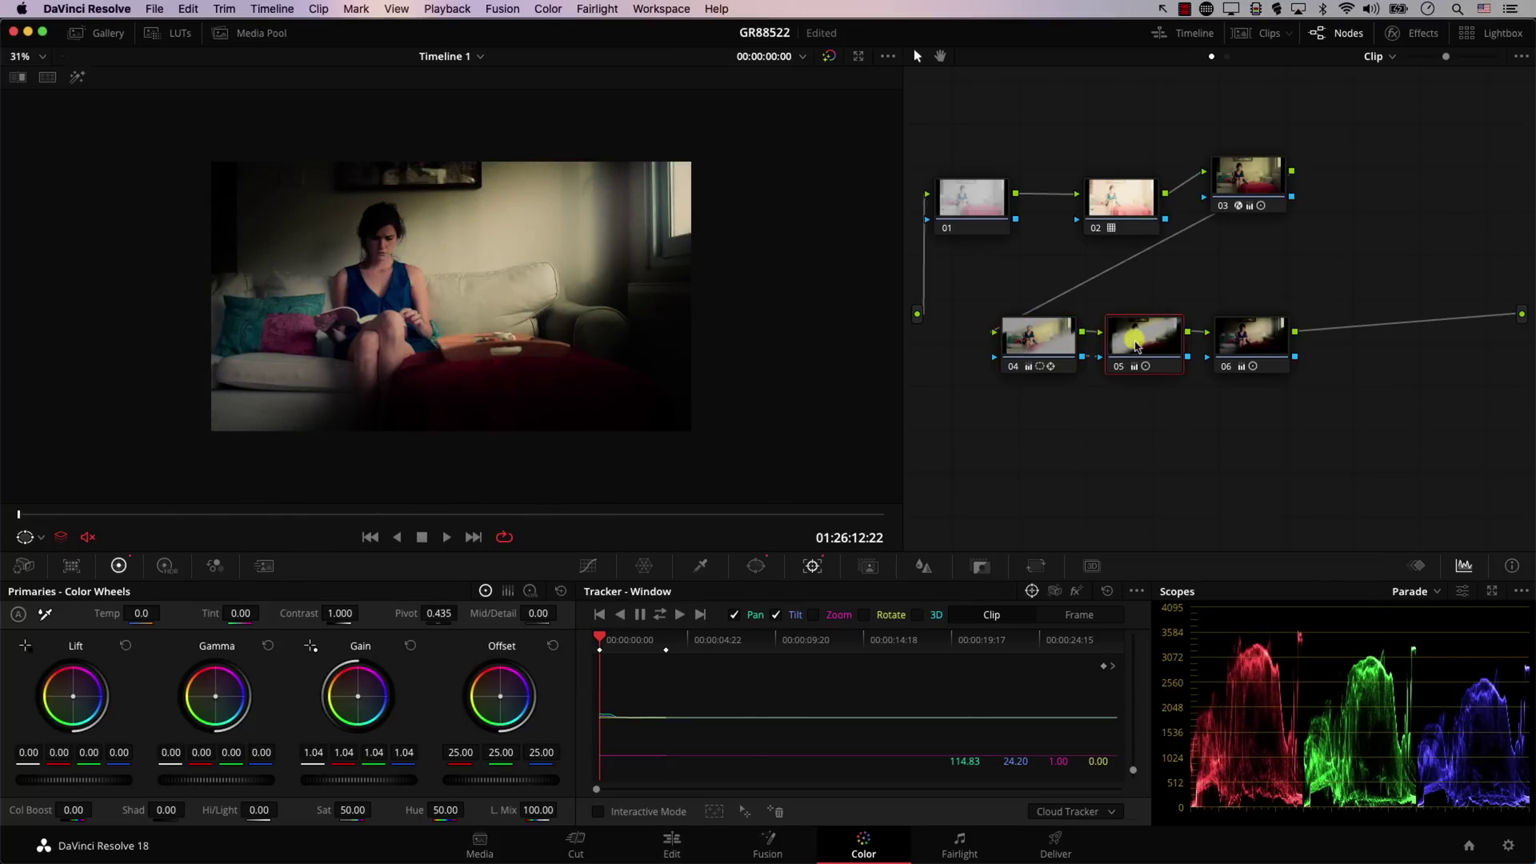
left_click(1035, 343)
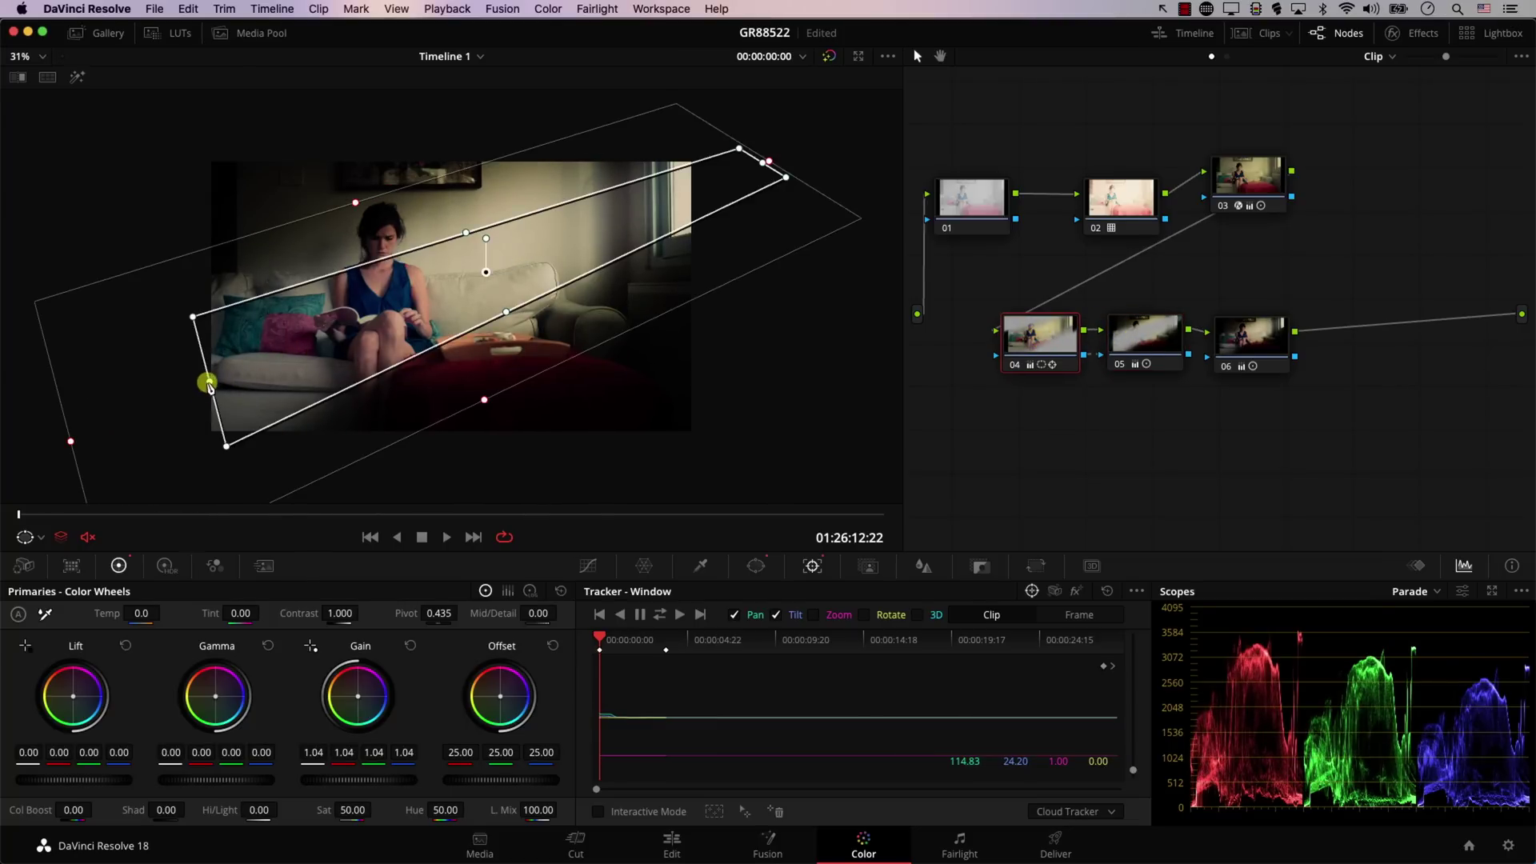
left_click_drag(207, 385, 329, 326)
left_click(1133, 332)
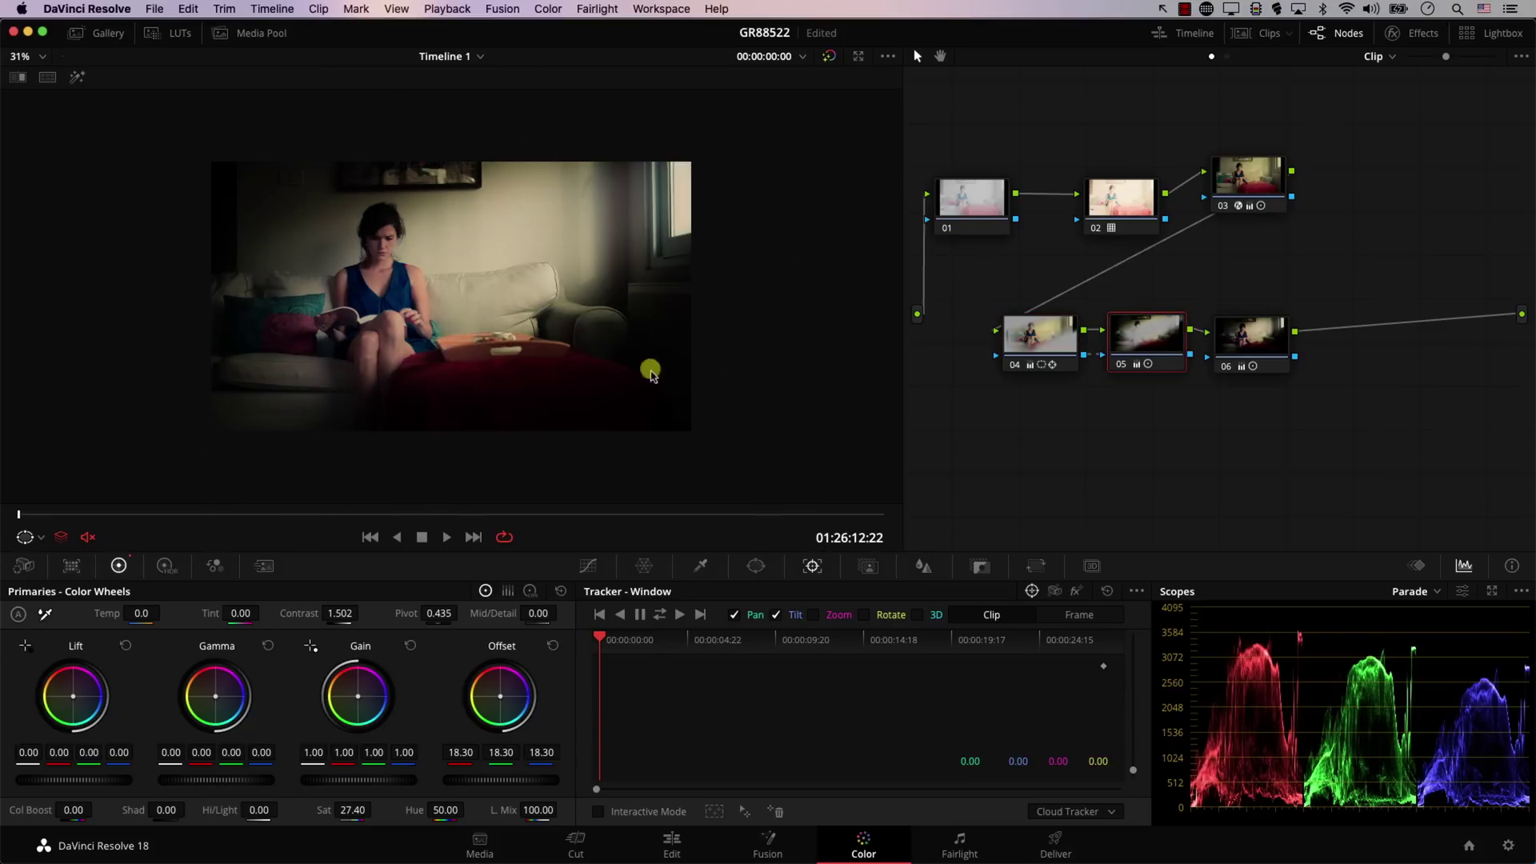
Step: Disable the selected nodes 04–06 with Cmd+D to compare the shot without the beam grade
key("super+d")
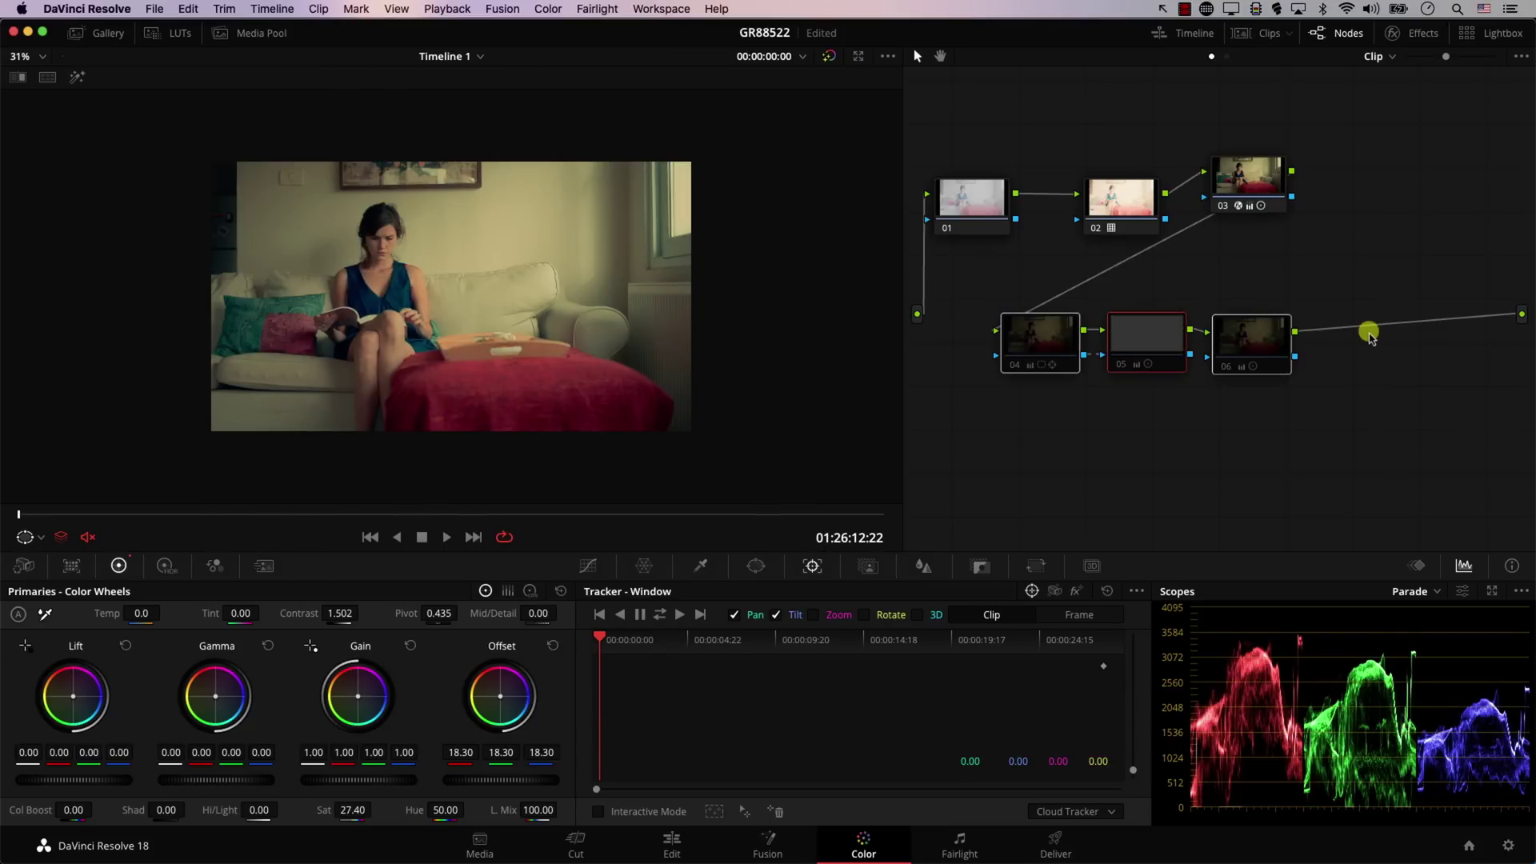